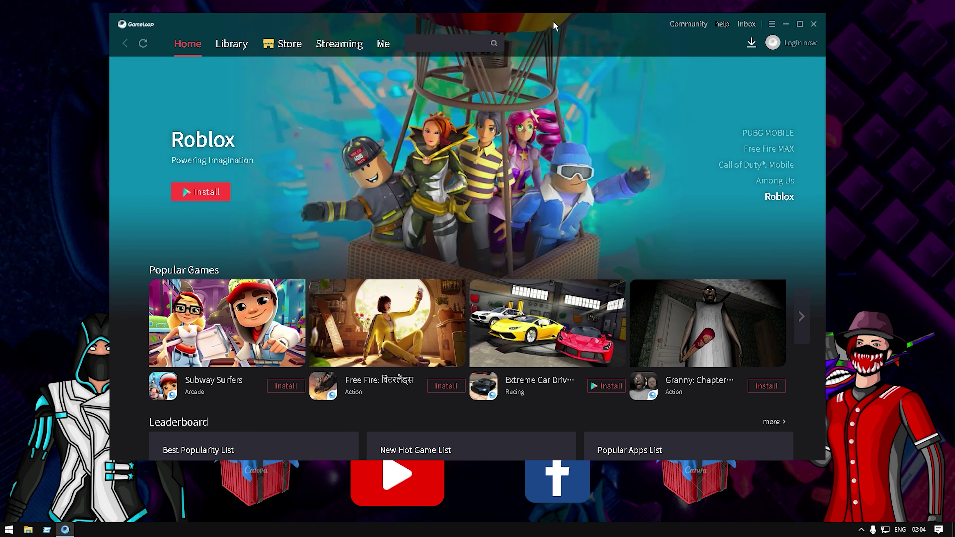
pyautogui.moveTo(608, 24)
pyautogui.mouseDown()
pyautogui.moveTo(587, 32)
pyautogui.moveTo(656, 38)
pyautogui.moveTo(611, 24)
pyautogui.mouseUp()
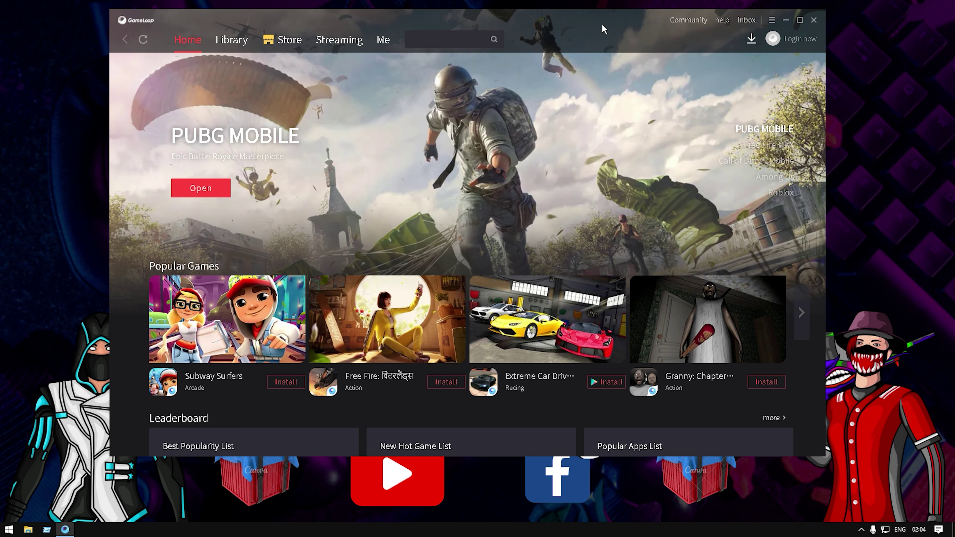
pyautogui.moveTo(602, 24); pyautogui.dragTo(576, 29)
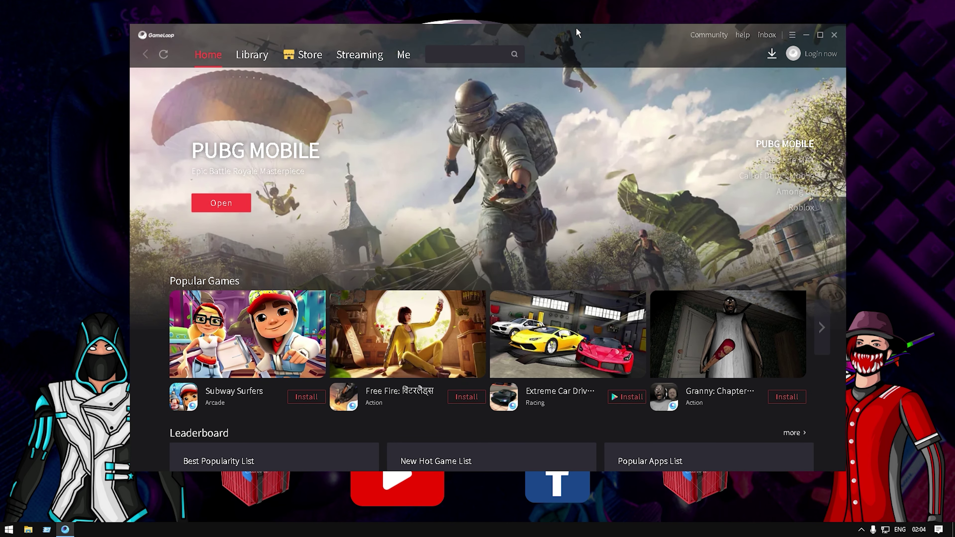
# Check the running processes in Task Manager and close it.
pyautogui.rightClick(599, 530)
pyautogui.click(626, 489)
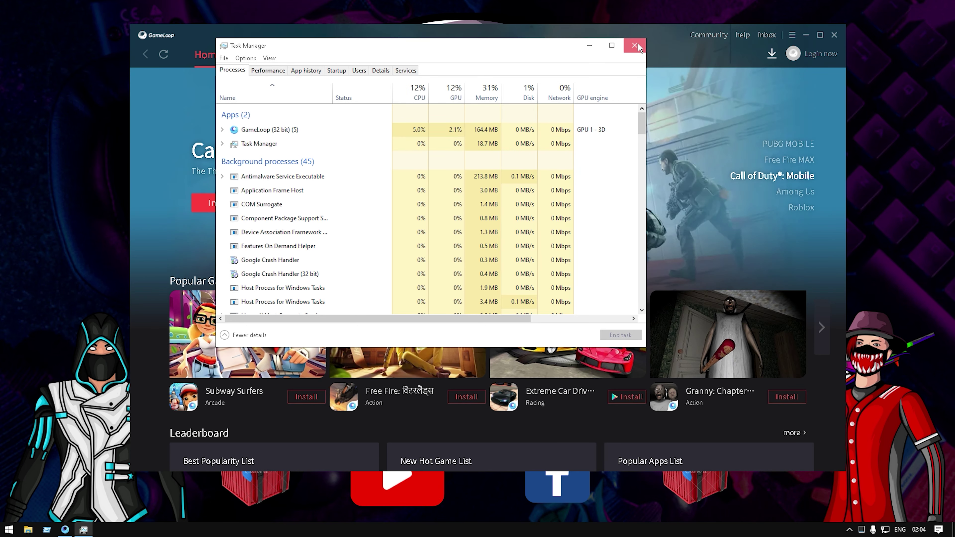
pyautogui.click(635, 46)
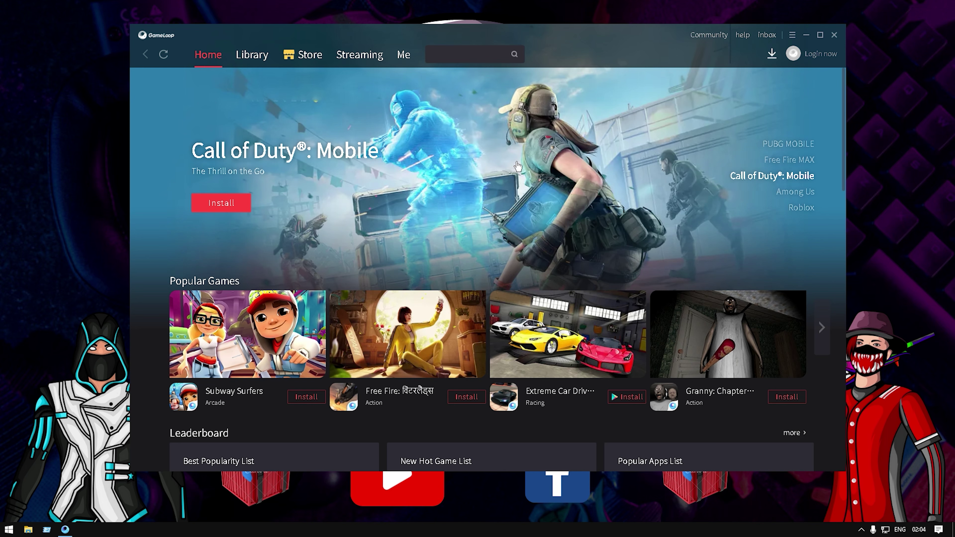
# Run GameLoop's update check and dismiss its result.
pyautogui.click(792, 35)
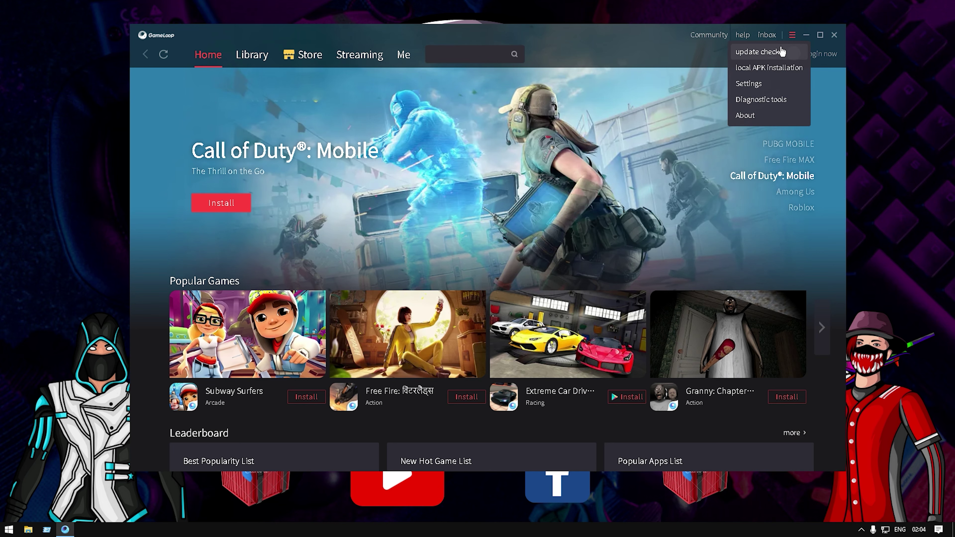
pyautogui.click(776, 50)
pyautogui.click(494, 276)
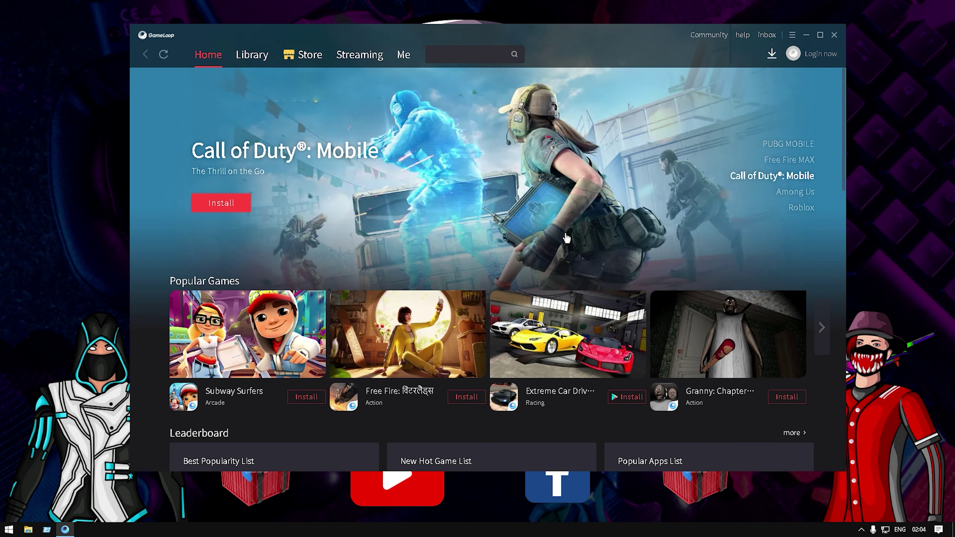
# Open the emulator settings and review the basic options, including the available countries.
pyautogui.click(793, 35)
pyautogui.click(771, 83)
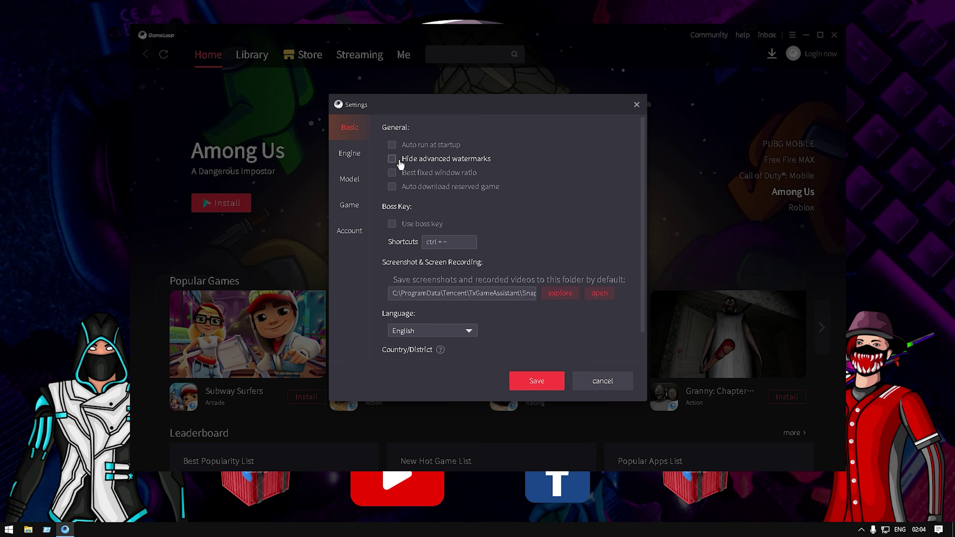
pyautogui.scroll(-1, 400, 164)
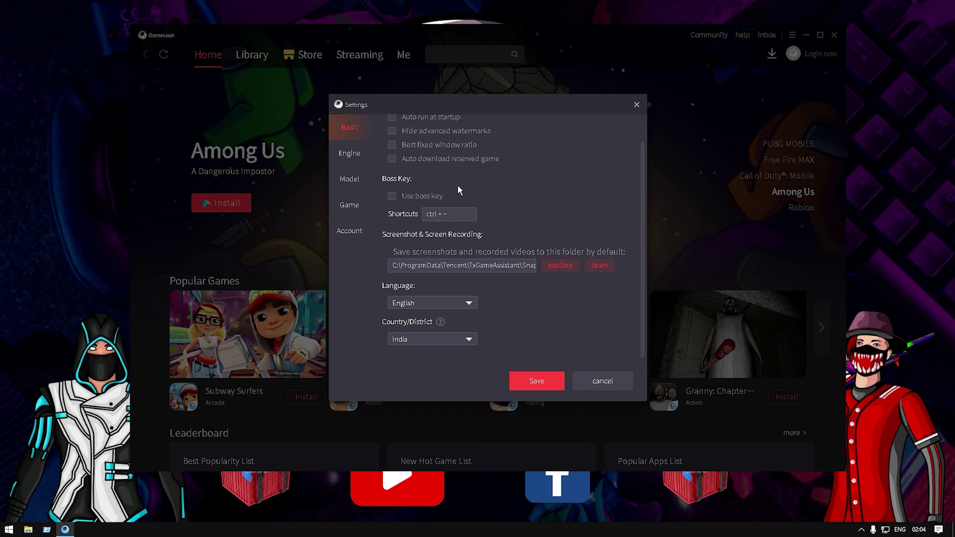
pyautogui.click(469, 339)
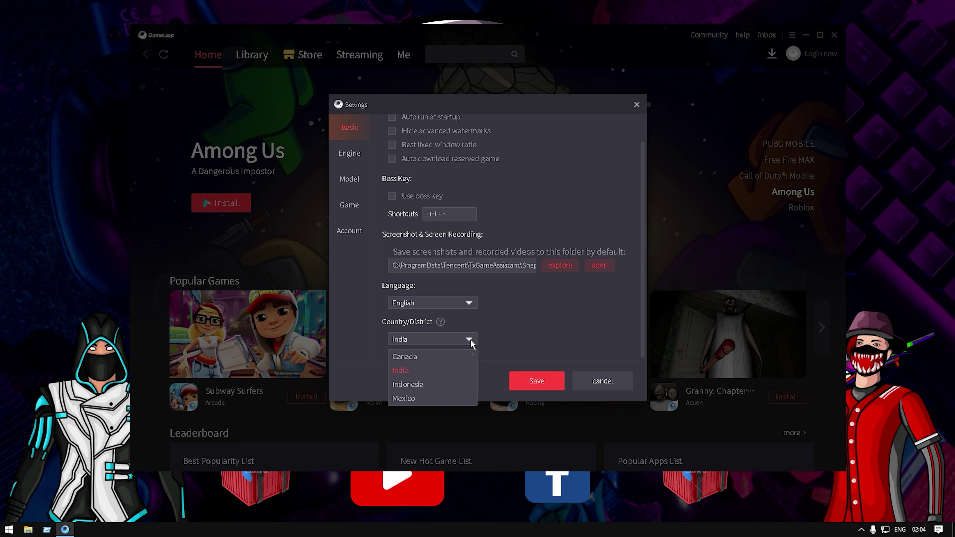
pyautogui.click(469, 339)
pyautogui.scroll(1, 522, 283)
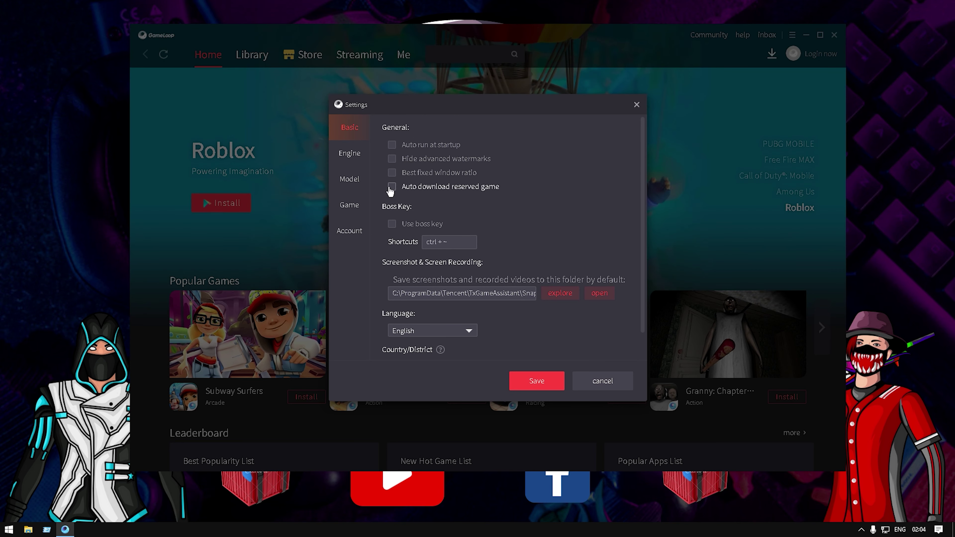
# Set the engine's rendering mode to DirectX+, disable both rendering cache options, and prioritize the discrete graphics card.
pyautogui.click(360, 155)
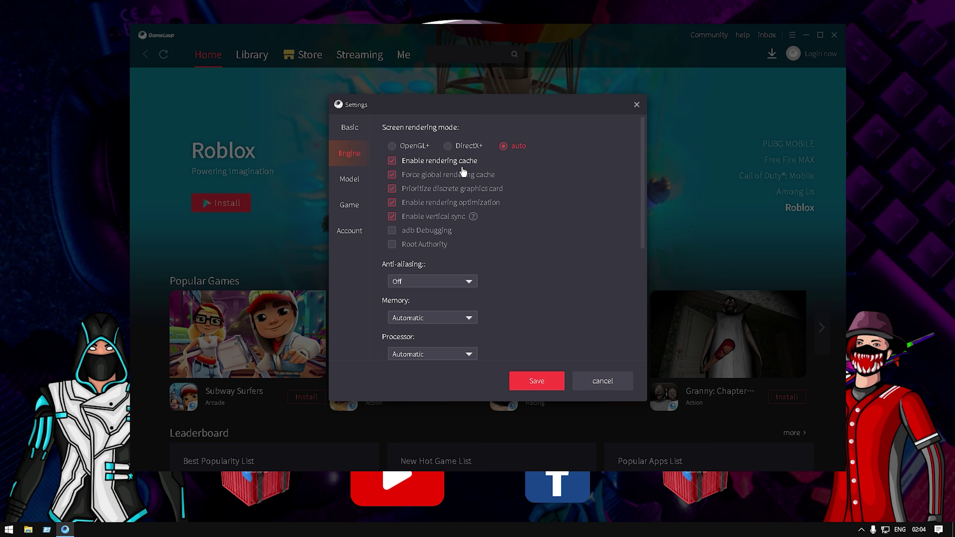
pyautogui.click(454, 147)
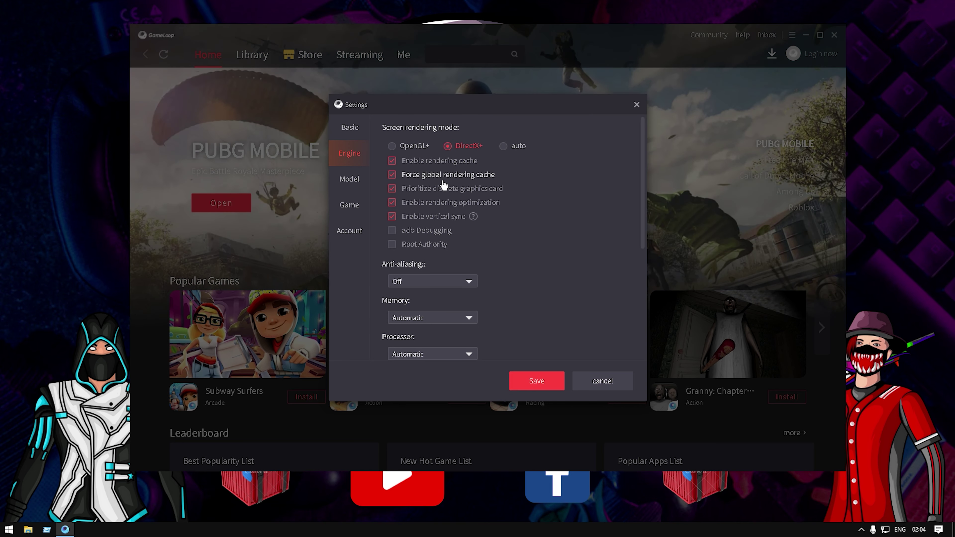
pyautogui.click(392, 174)
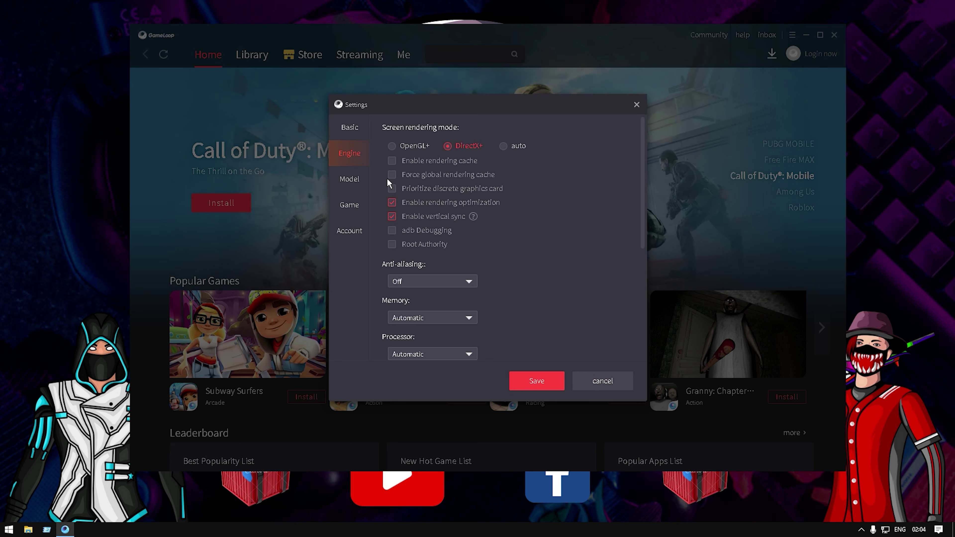
pyautogui.click(392, 192)
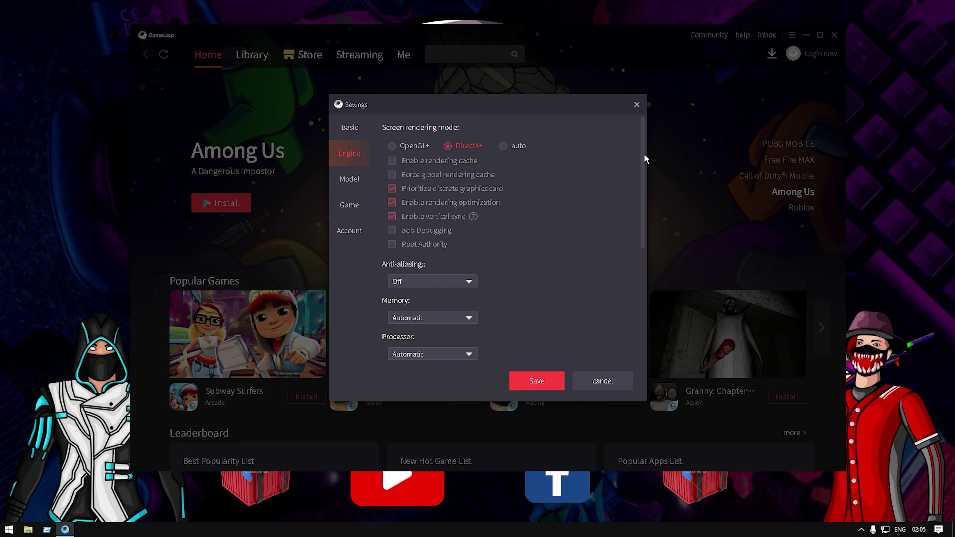
# Review the anti-aliasing, memory and processor choices, keeping anti-aliasing off and memory and processor on Automatic.
pyautogui.scroll(-3, 646, 159)
pyautogui.click(461, 203)
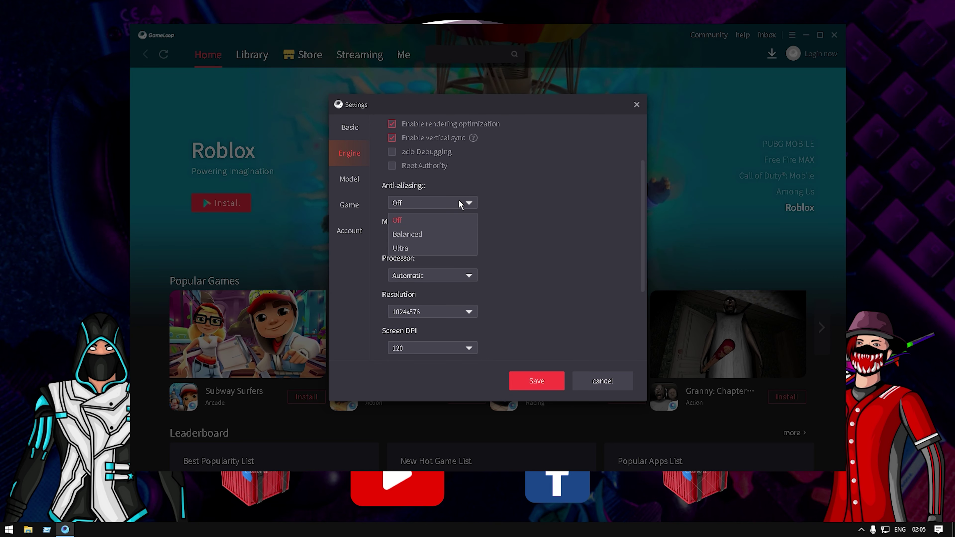
pyautogui.click(555, 228)
pyautogui.click(469, 240)
pyautogui.click(551, 249)
pyautogui.click(465, 275)
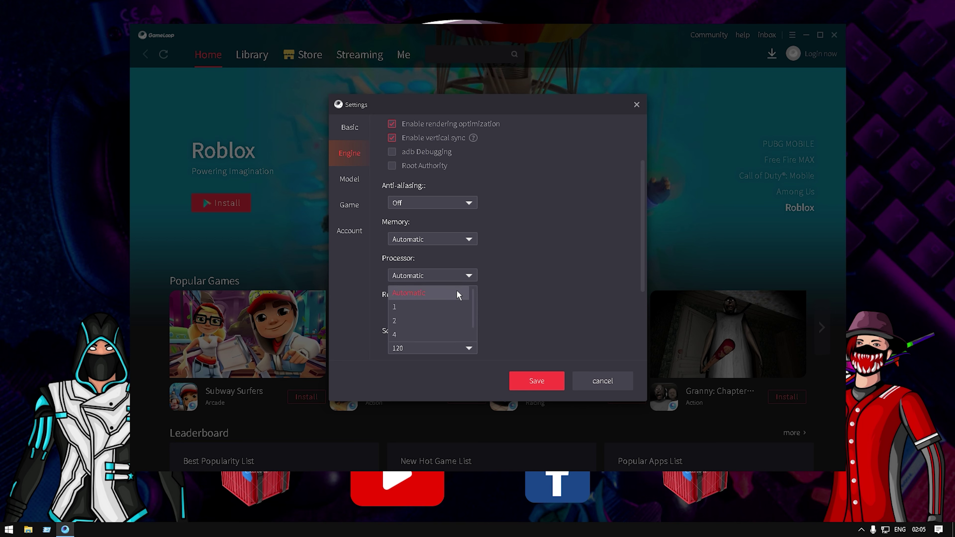
pyautogui.click(457, 294)
pyautogui.scroll(-2, 642, 241)
# Try the 1280x720 resolution, then choose 1024x576 with a screen DPI of 120.
pyautogui.click(443, 248)
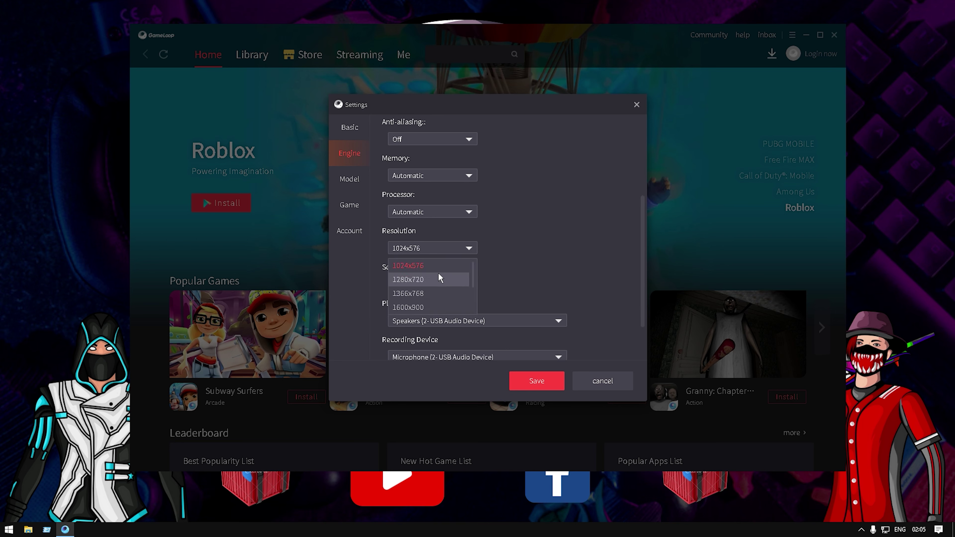
pyautogui.click(437, 279)
pyautogui.click(498, 281)
pyautogui.click(472, 251)
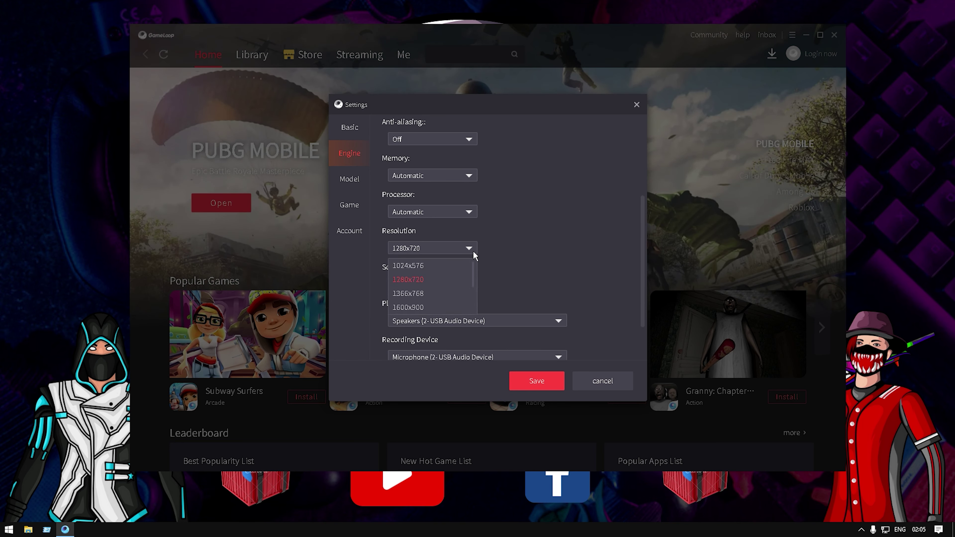
pyautogui.click(437, 267)
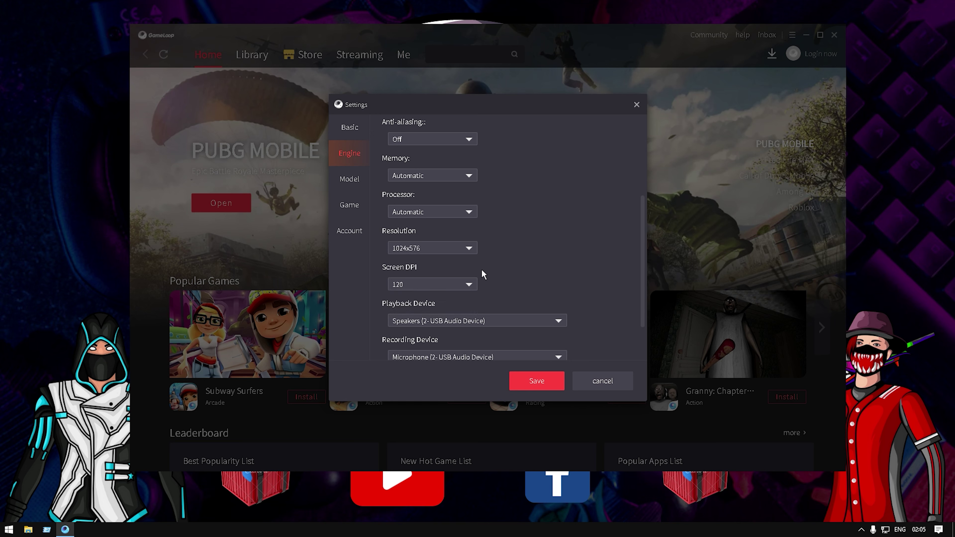
pyautogui.click(440, 284)
pyautogui.click(433, 303)
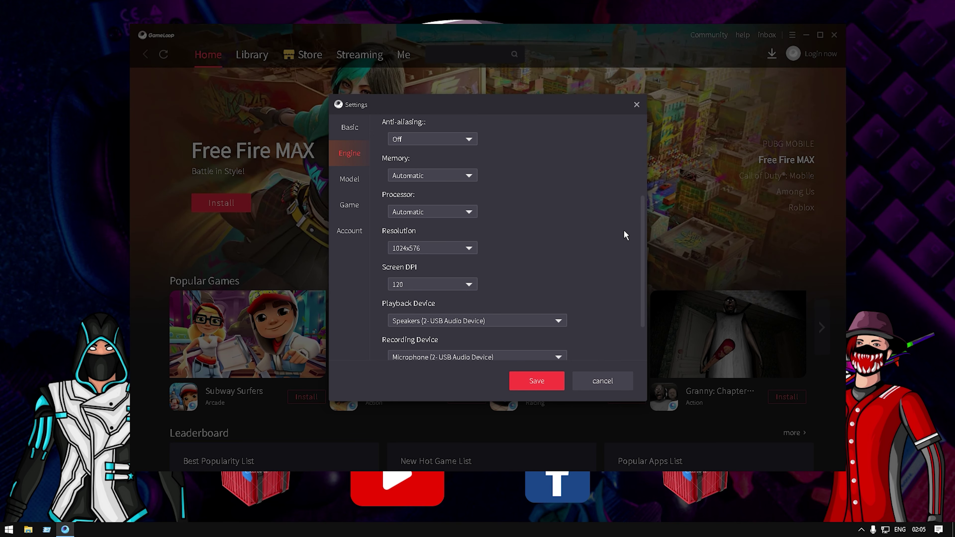
# Review the custom mobile phone models on offer, keeping Asus ROG 2.
pyautogui.scroll(-2, 625, 231)
pyautogui.click(367, 178)
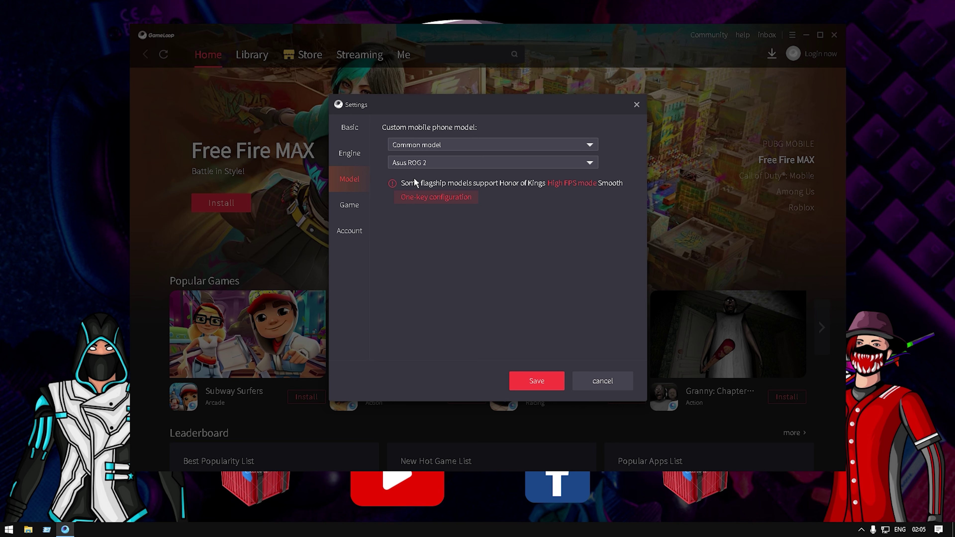
pyautogui.click(589, 163)
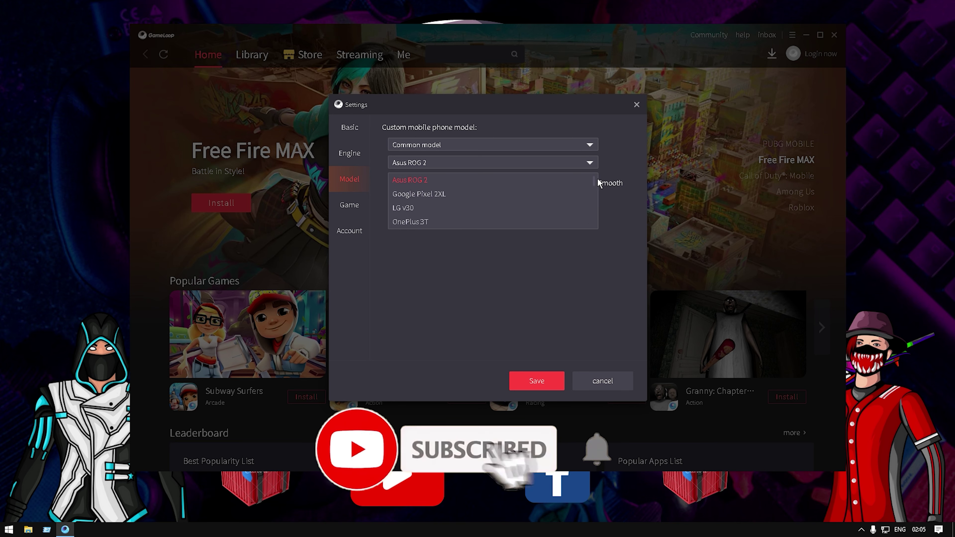
pyautogui.click(421, 210)
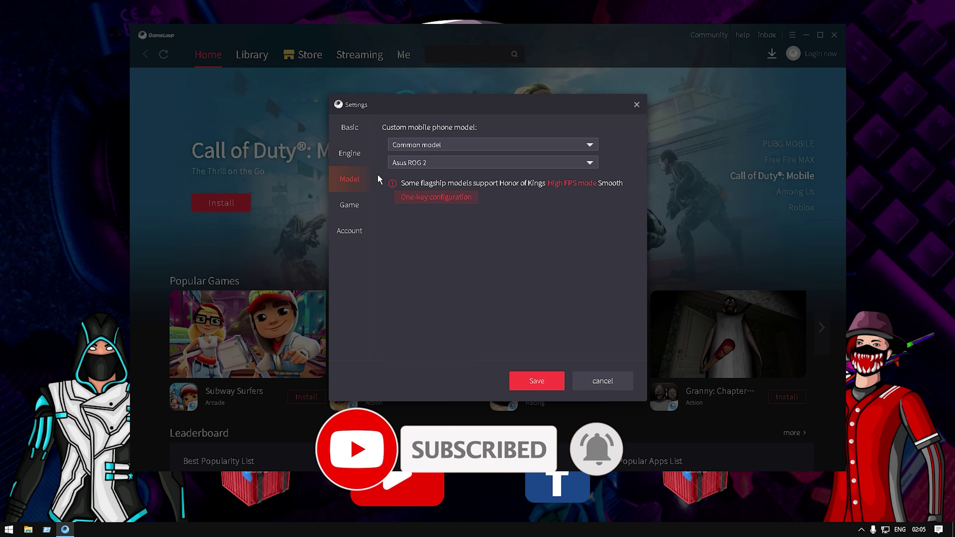
# Set the FPS for PUBG MOBILE to 30 in the game settings.
pyautogui.click(348, 206)
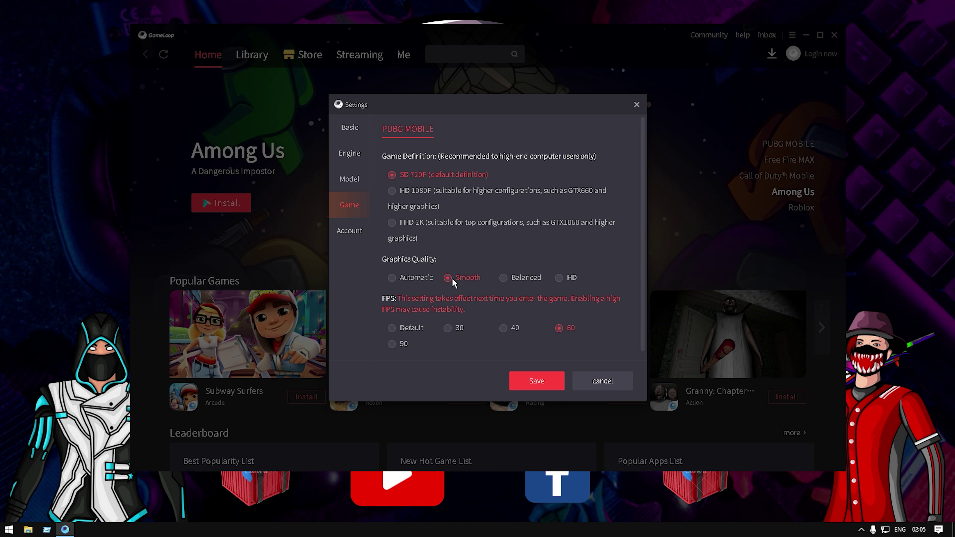
pyautogui.click(446, 328)
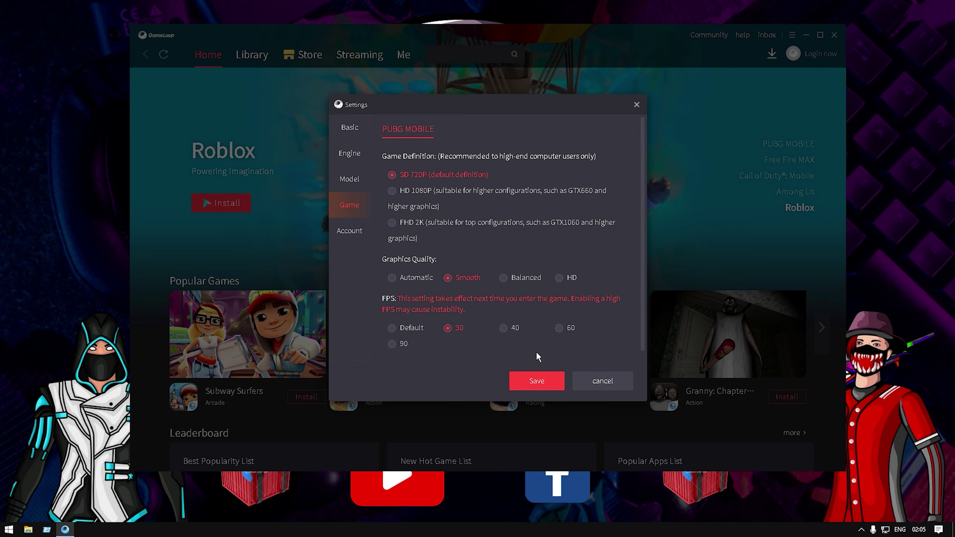
# Set the engine's rendering mode to OpenGL+ and enable both the rendering cache and the forced global rendering cache.
pyautogui.click(349, 136)
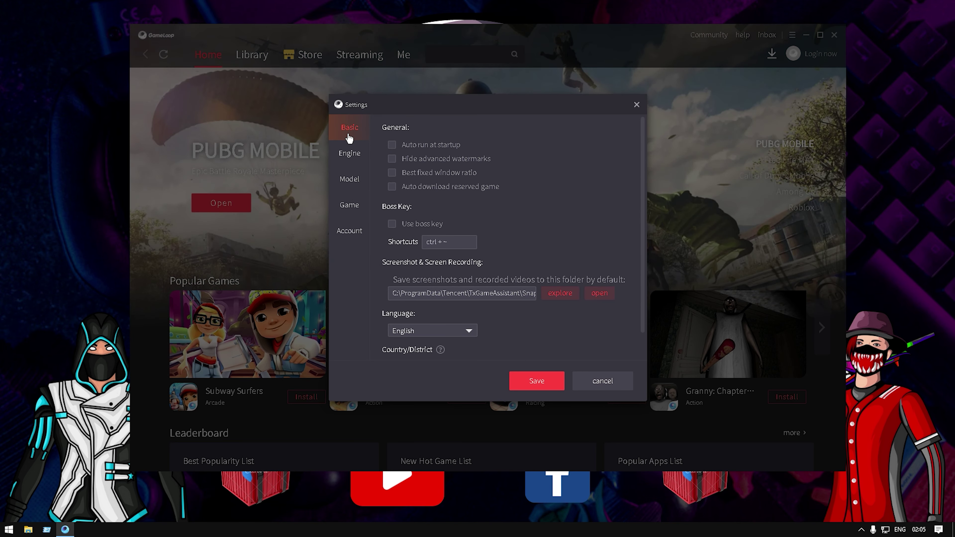
pyautogui.click(339, 154)
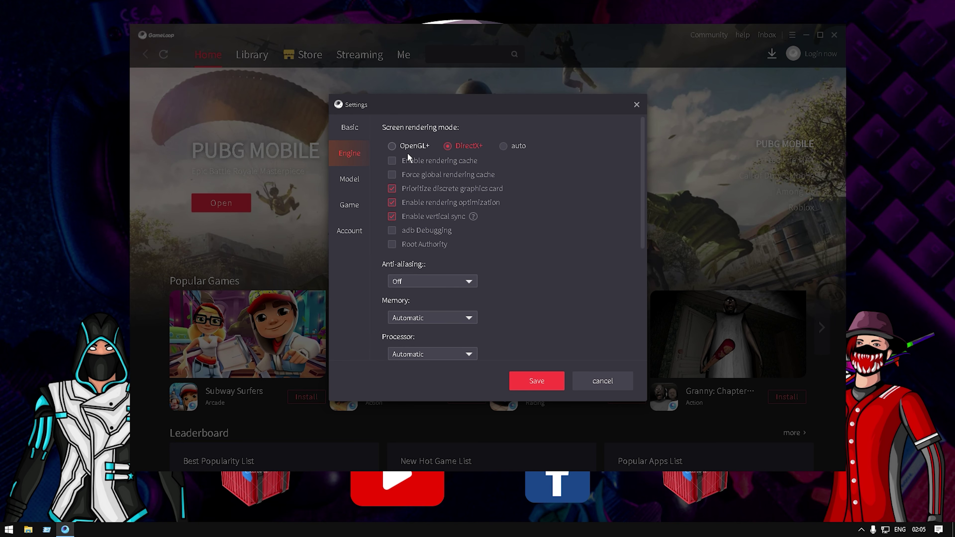
pyautogui.click(401, 145)
pyautogui.click(392, 161)
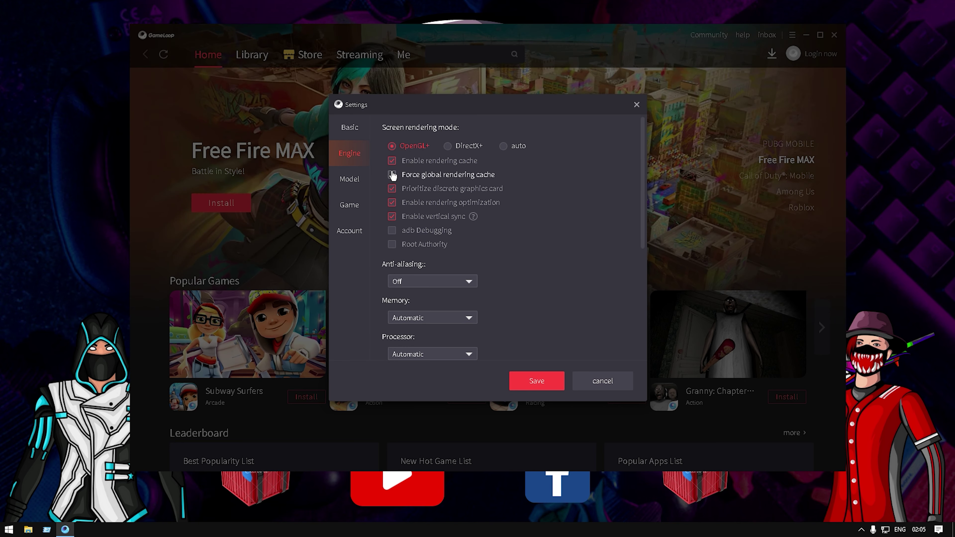
pyautogui.click(393, 175)
# Check the anti-aliasing and memory choices and set the engine resolution to 1920x1080.
pyautogui.click(468, 281)
pyautogui.click(469, 281)
pyautogui.click(468, 318)
pyautogui.scroll(-5, 516, 306)
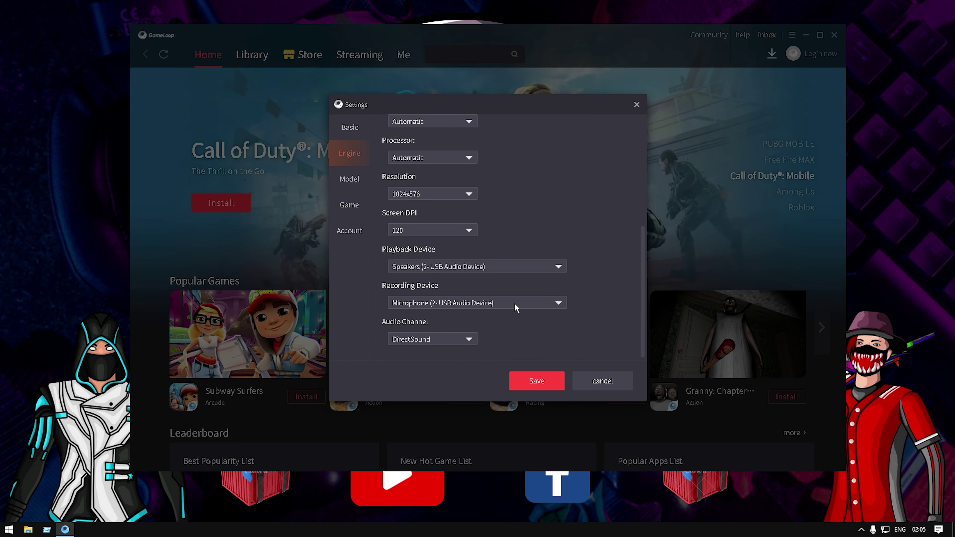
pyautogui.click(470, 194)
pyautogui.scroll(-3, 473, 226)
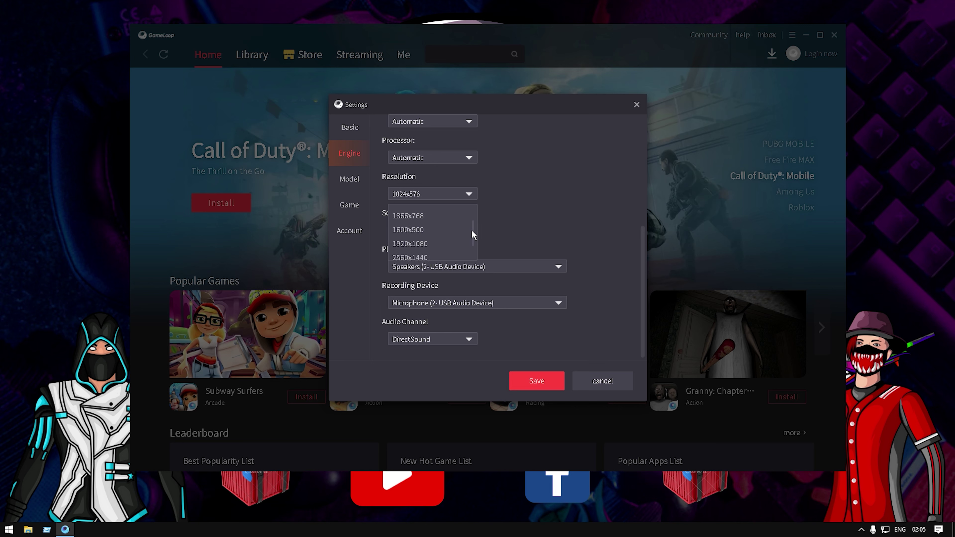
pyautogui.click(433, 244)
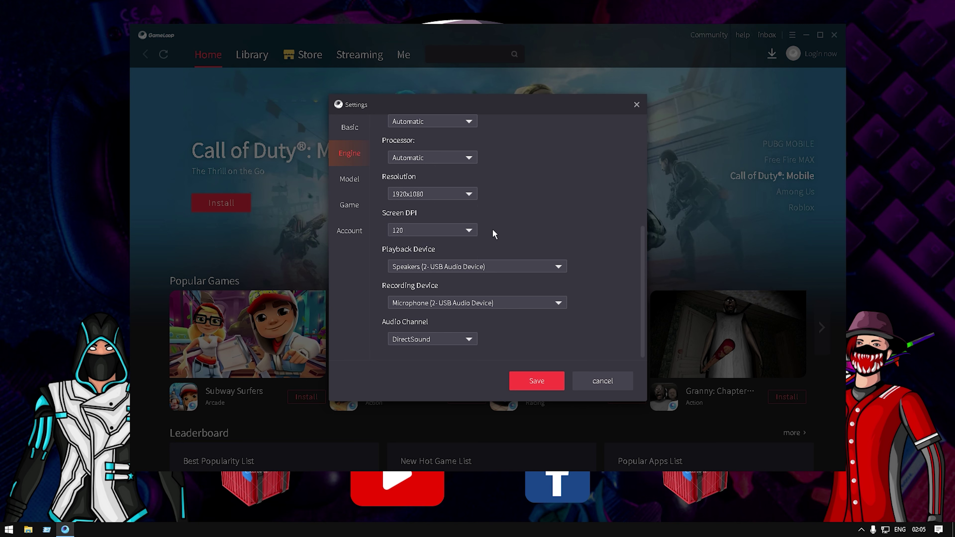
# Review the available screen DPI values, keeping 120, and look over the engine options again.
pyautogui.click(468, 230)
pyautogui.scroll(-2, 473, 260)
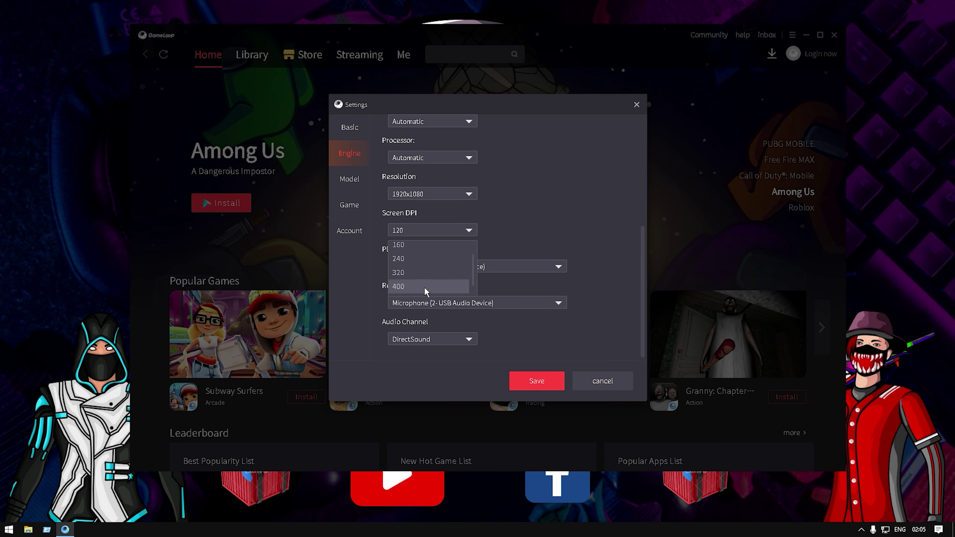
pyautogui.click(469, 229)
pyautogui.click(469, 229)
pyautogui.click(561, 214)
pyautogui.scroll(3, 569, 212)
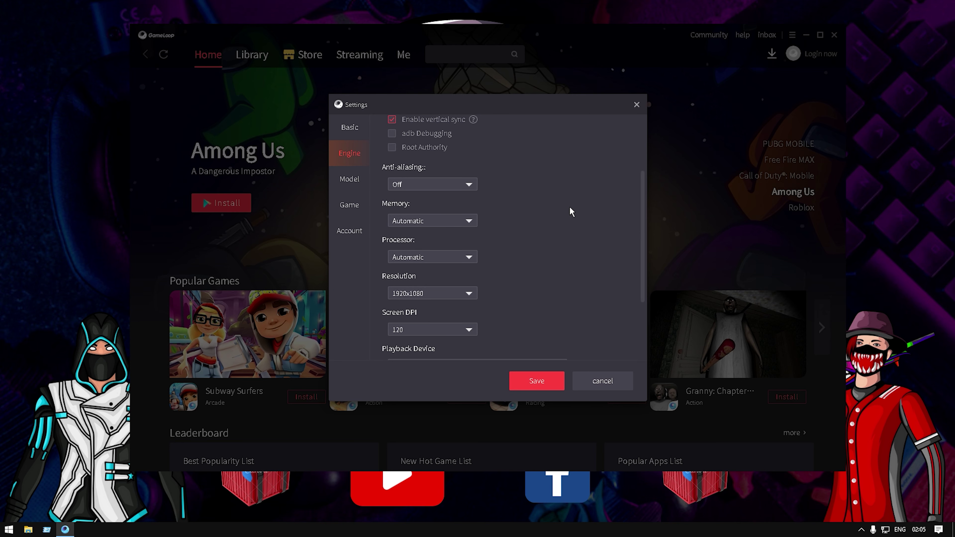
pyautogui.scroll(3, 570, 207)
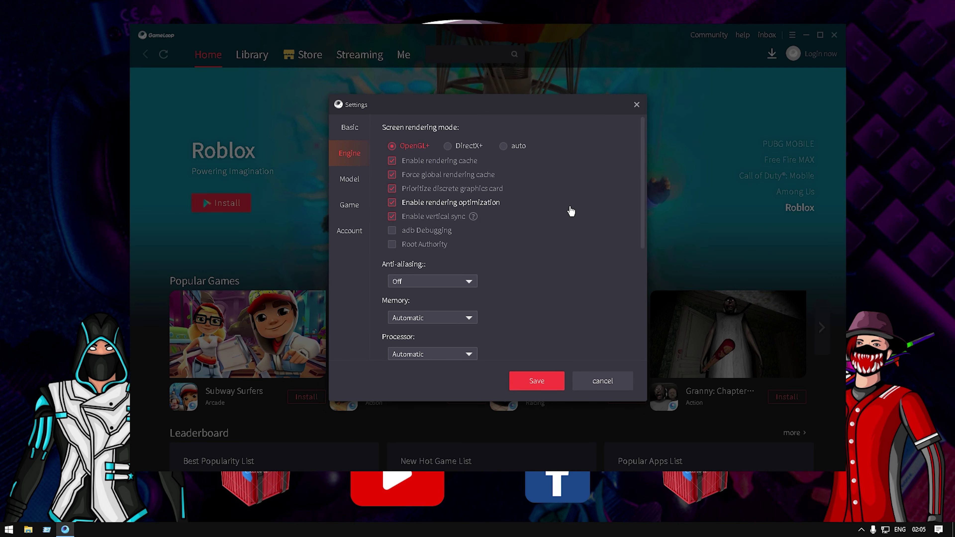
# Try Samsung Galaxy S20 Ultra as the custom phone model and return it to Asus ROG 2.
pyautogui.click(349, 179)
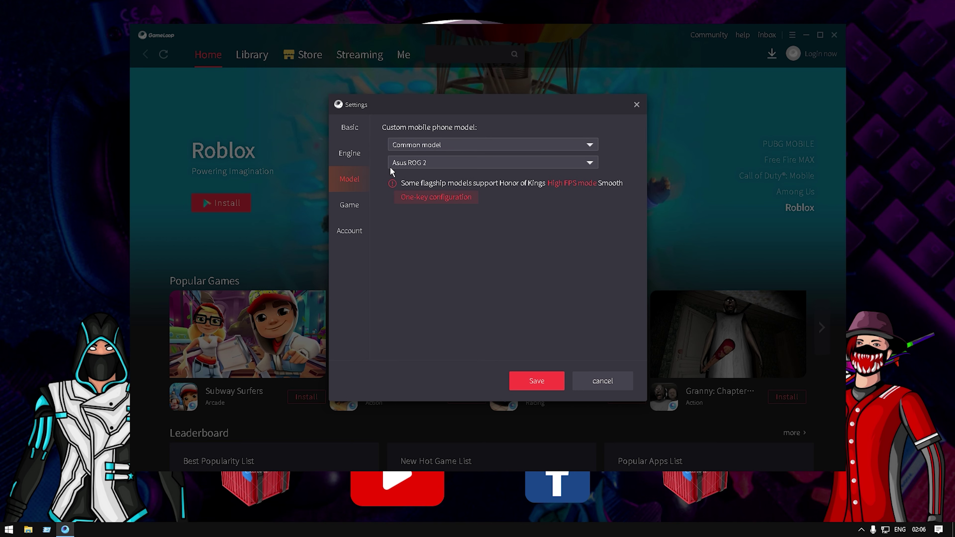
pyautogui.click(431, 165)
pyautogui.moveTo(594, 176); pyautogui.dragTo(583, 203)
pyautogui.click(504, 211)
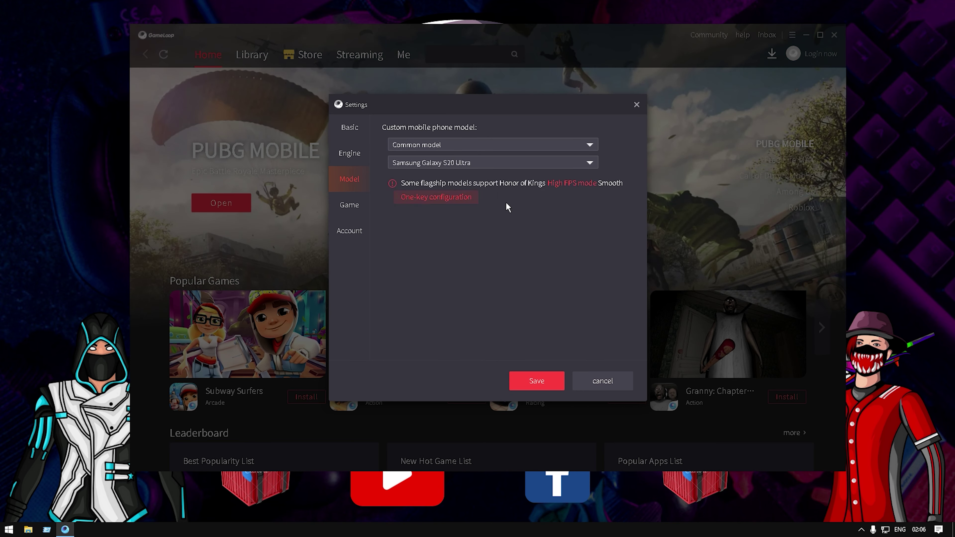
pyautogui.click(457, 203)
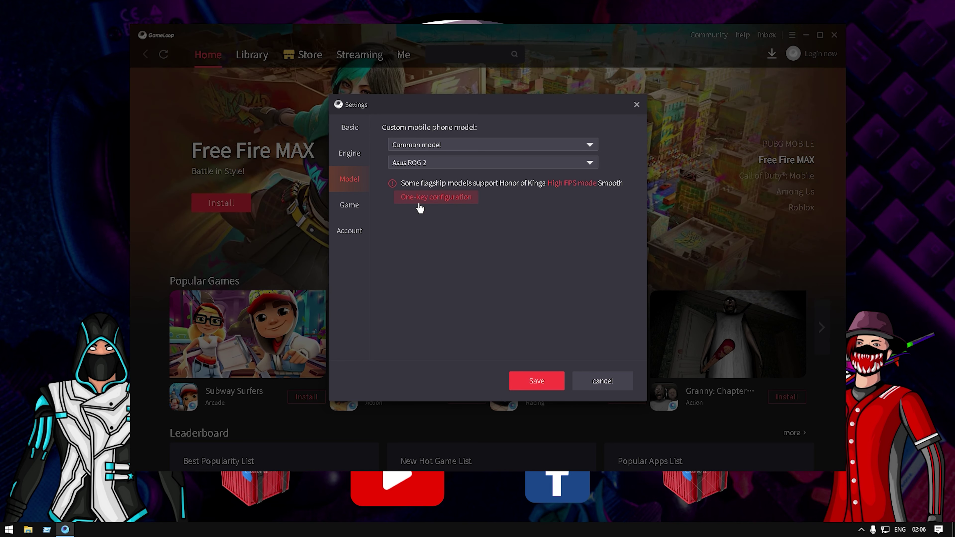
# Set PUBG MOBILE's game definition to FHD 2K, its graphics quality to HD and its FPS to 90.
pyautogui.click(355, 206)
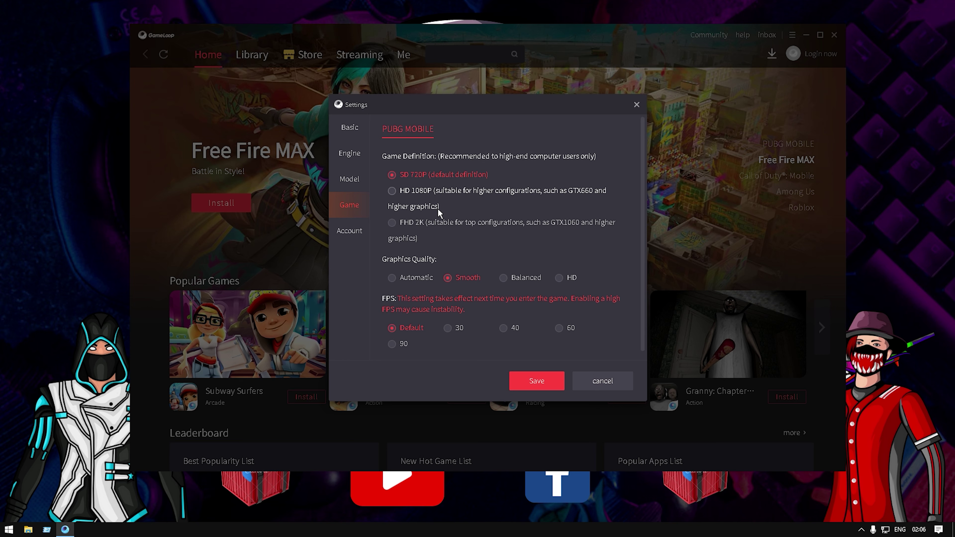
pyautogui.click(399, 198)
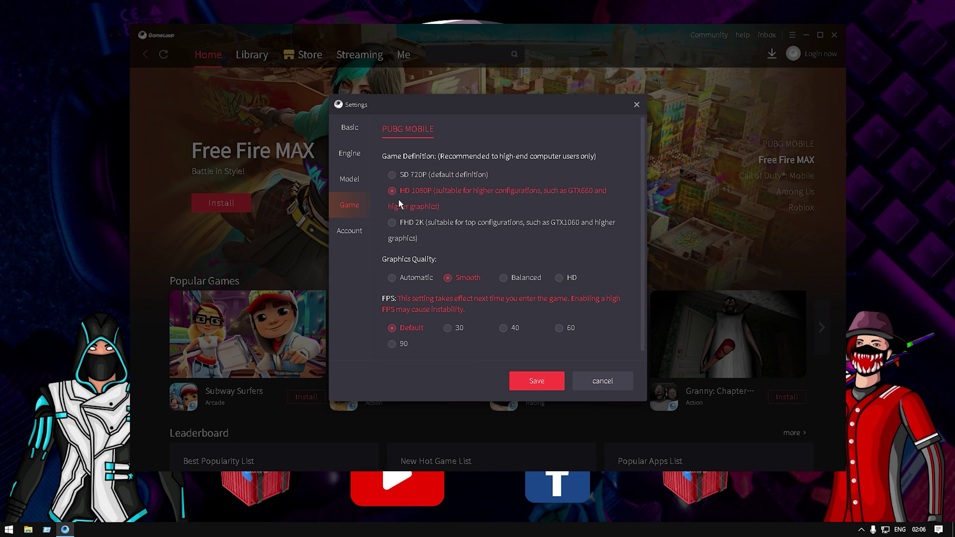
pyautogui.click(393, 220)
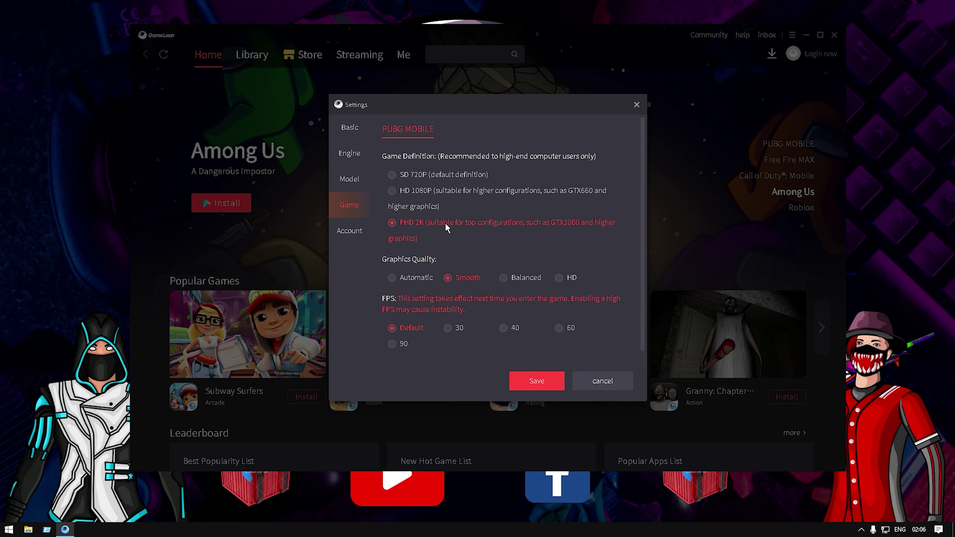
pyautogui.click(566, 280)
pyautogui.click(399, 344)
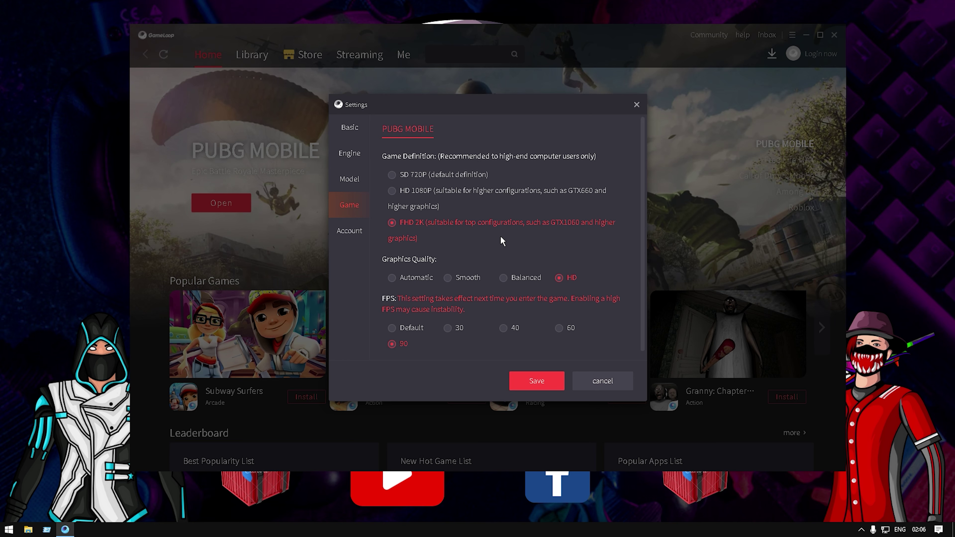
# Change the game definition to HD 1080P and try 60 FPS before returning the FPS to 90.
pyautogui.click(392, 191)
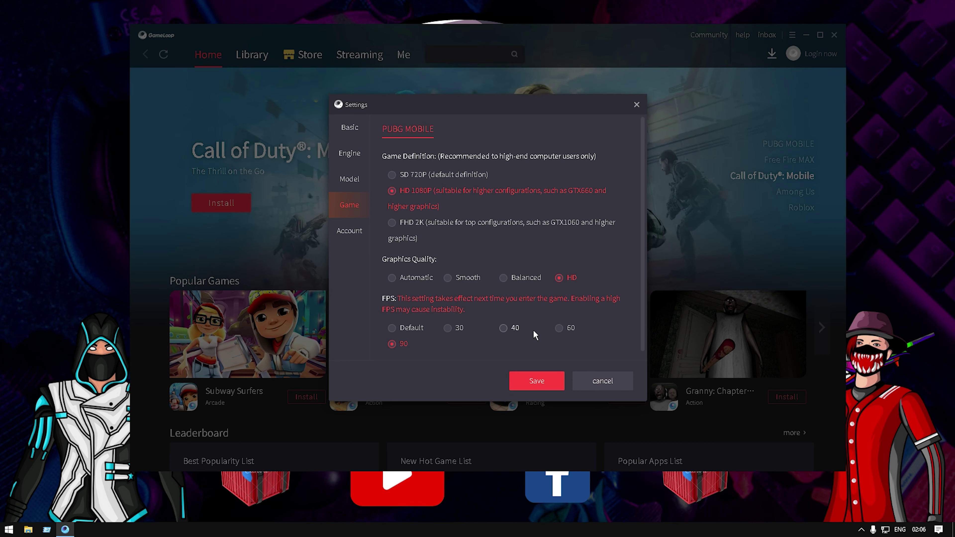
pyautogui.click(564, 328)
pyautogui.click(400, 344)
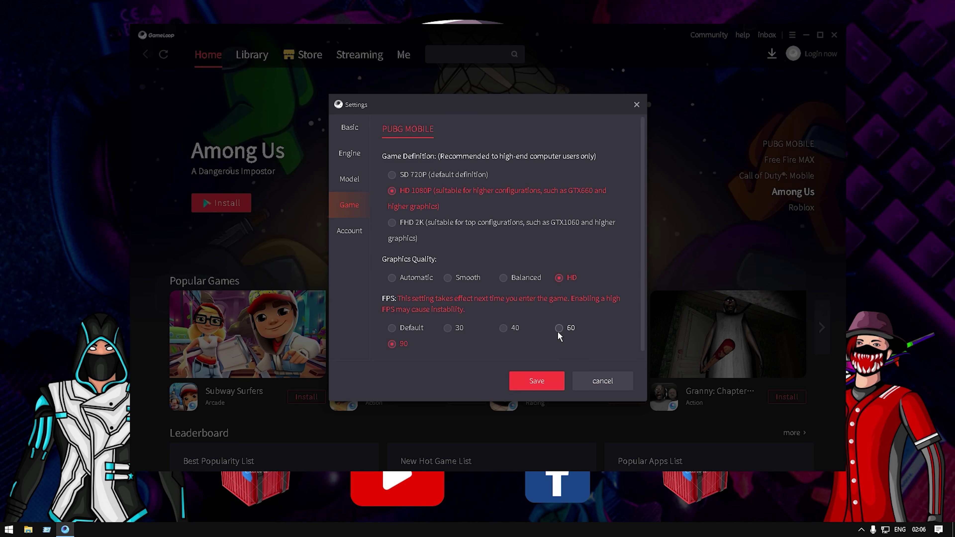
# Open the Windows display settings and look over the scale and resolution settings of both monitors.
pyautogui.rightClick(877, 180)
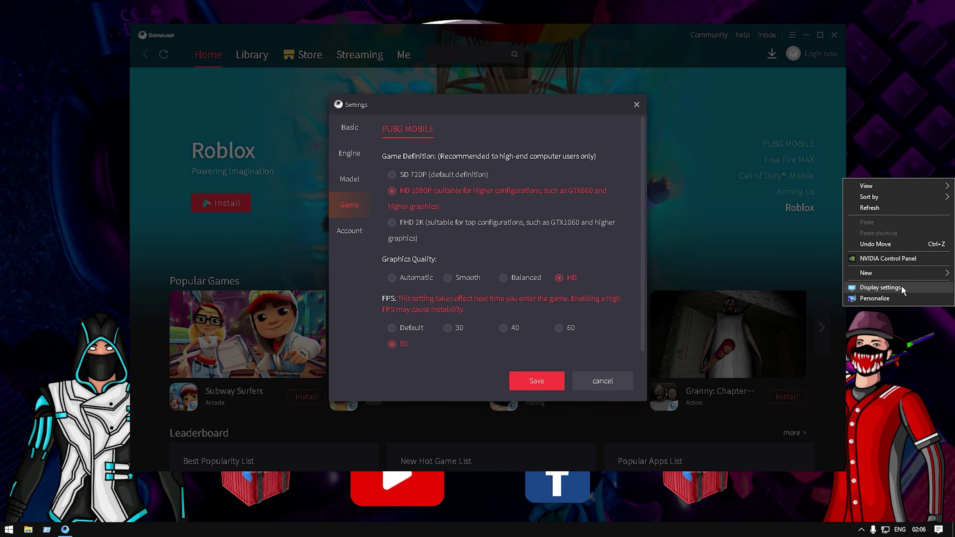
pyautogui.click(880, 287)
pyautogui.scroll(-4, 441, 125)
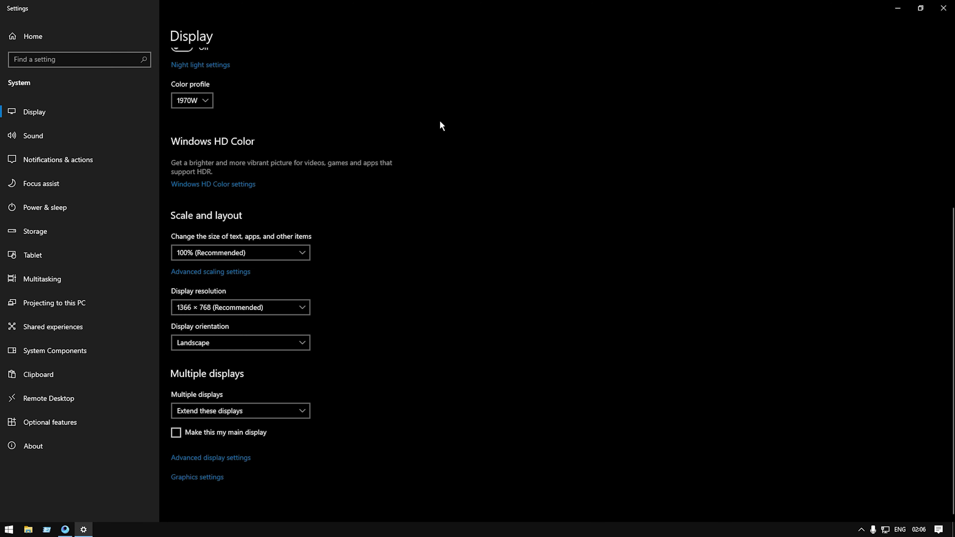
pyautogui.scroll(4, 440, 120)
pyautogui.click(401, 144)
pyautogui.scroll(-4, 437, 168)
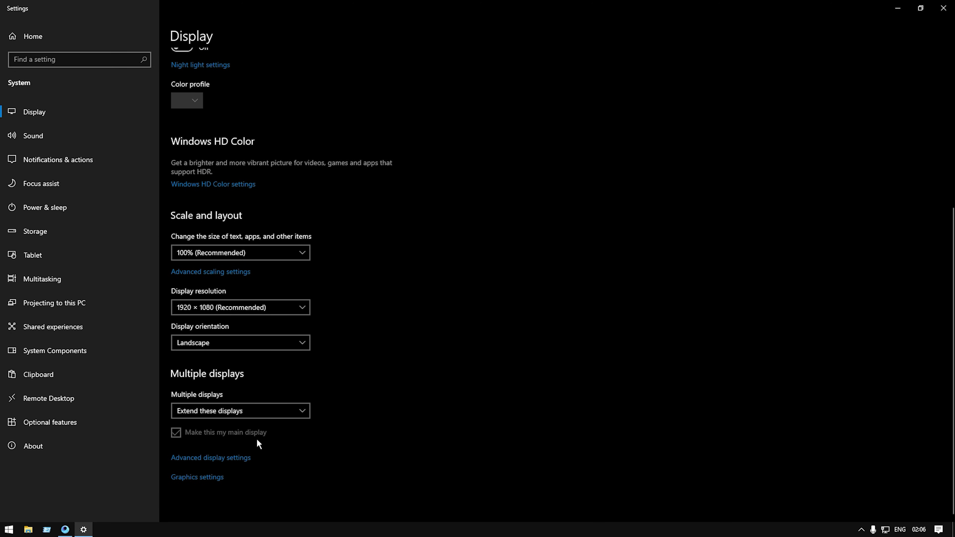
# Check the refresh rates offered for Display 2 in the advanced display settings, keeping 100.000 Hz.
pyautogui.click(222, 457)
pyautogui.click(142, 340)
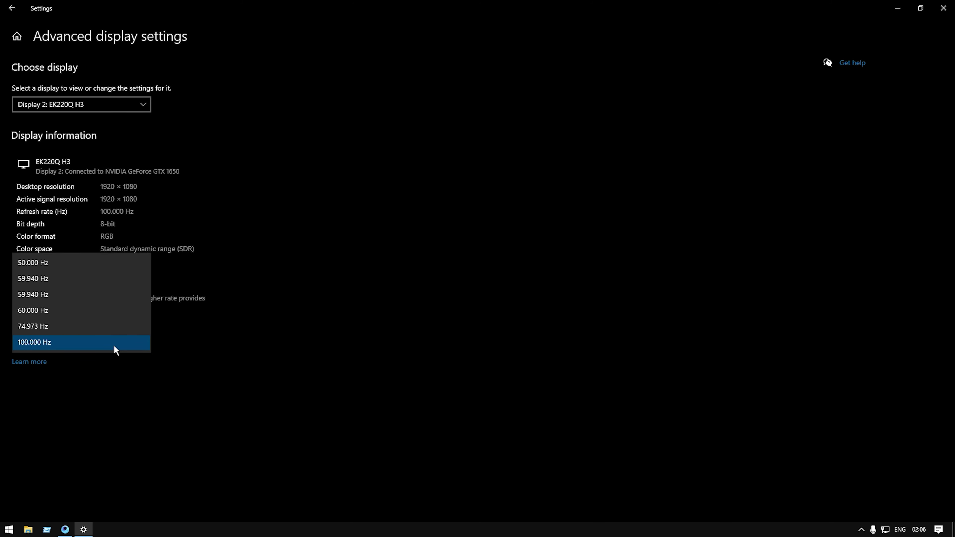
pyautogui.click(110, 343)
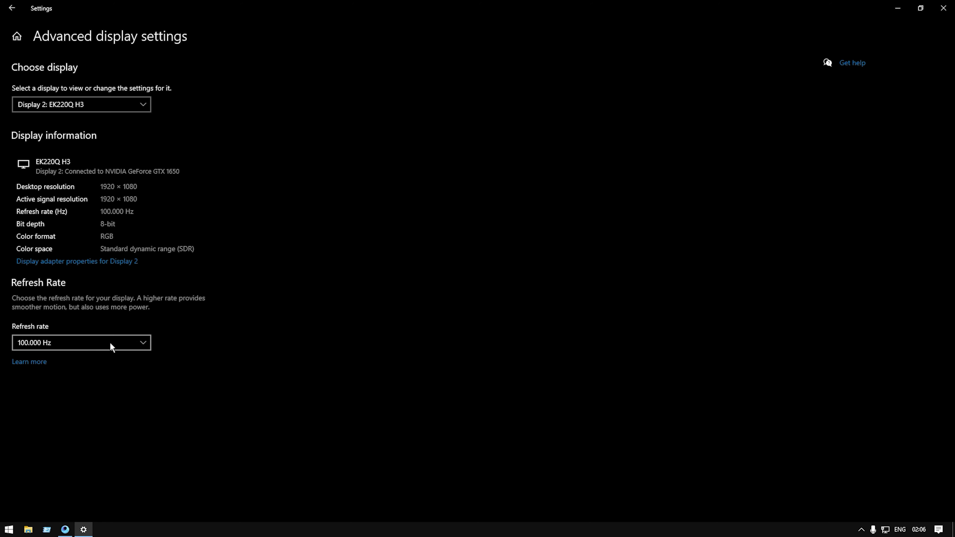
pyautogui.click(144, 343)
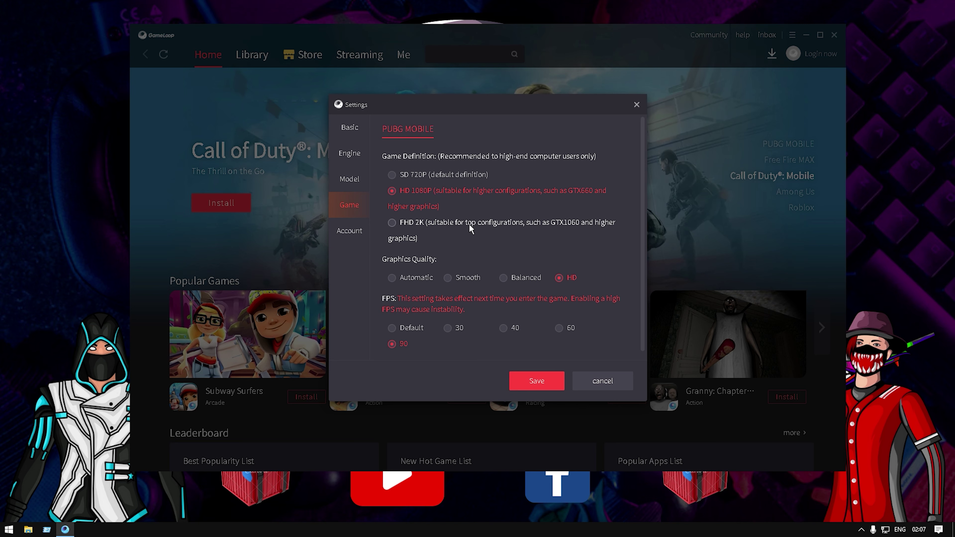
# Back in GameLoop's settings, set the engine's screen rendering mode to auto and check the anti-aliasing choices, keeping Off.
pyautogui.click(345, 133)
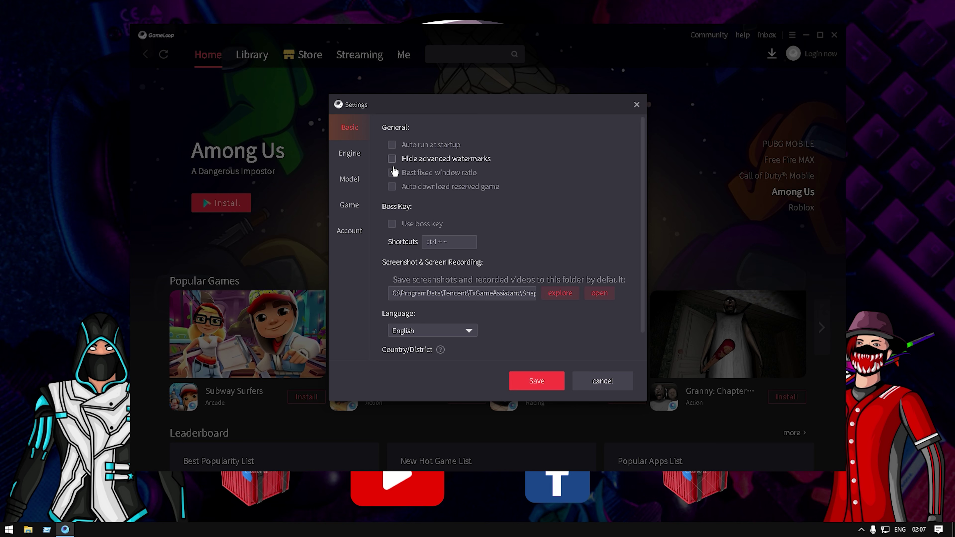
pyautogui.click(355, 154)
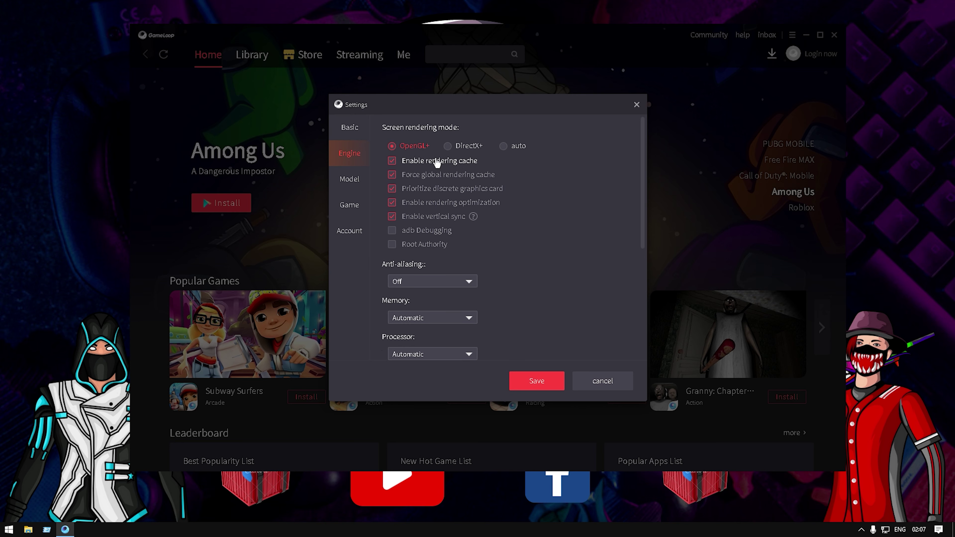
pyautogui.click(514, 146)
pyautogui.click(466, 281)
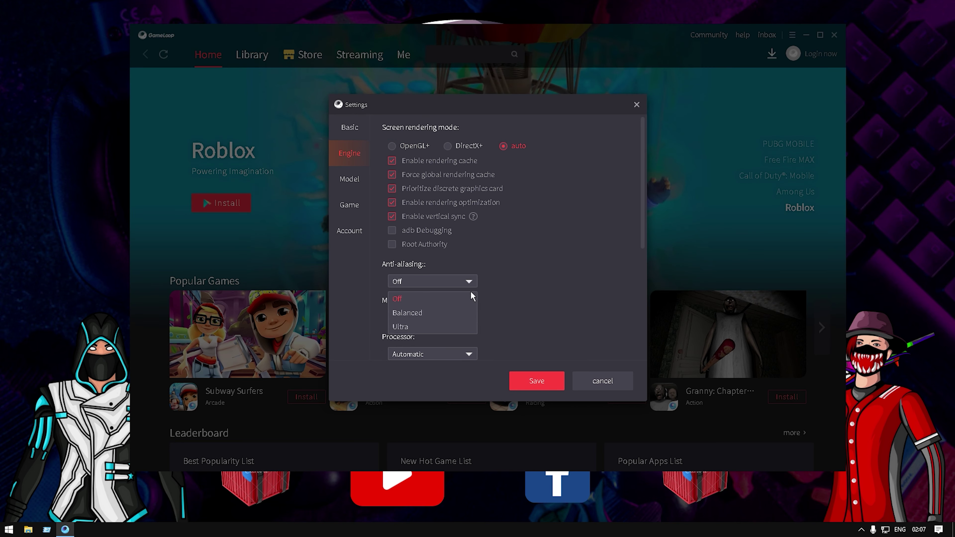
pyautogui.click(469, 282)
# Check the processor choices, keeping Automatic, and set the engine resolution to 1024x576.
pyautogui.scroll(-5, 509, 248)
pyautogui.click(469, 158)
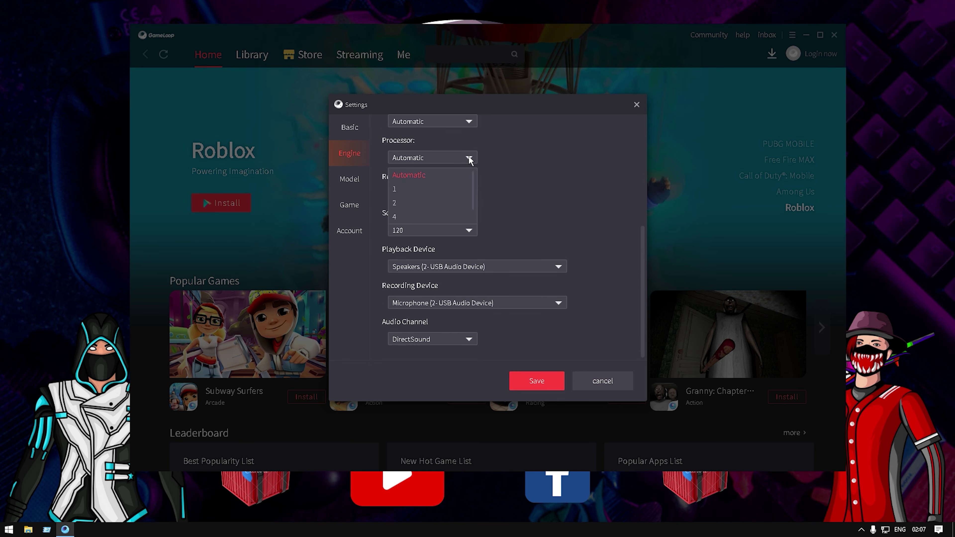
pyautogui.click(468, 159)
pyautogui.click(473, 194)
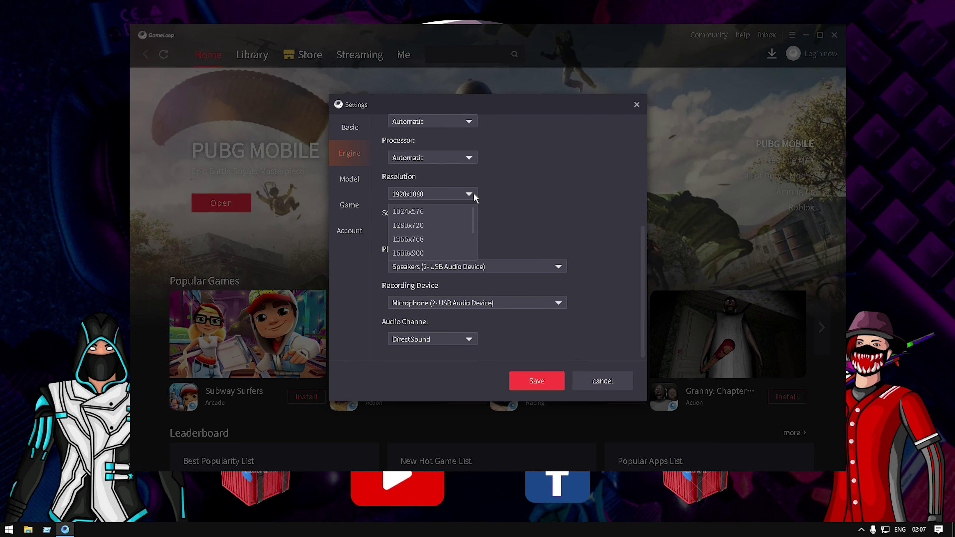
pyautogui.click(447, 213)
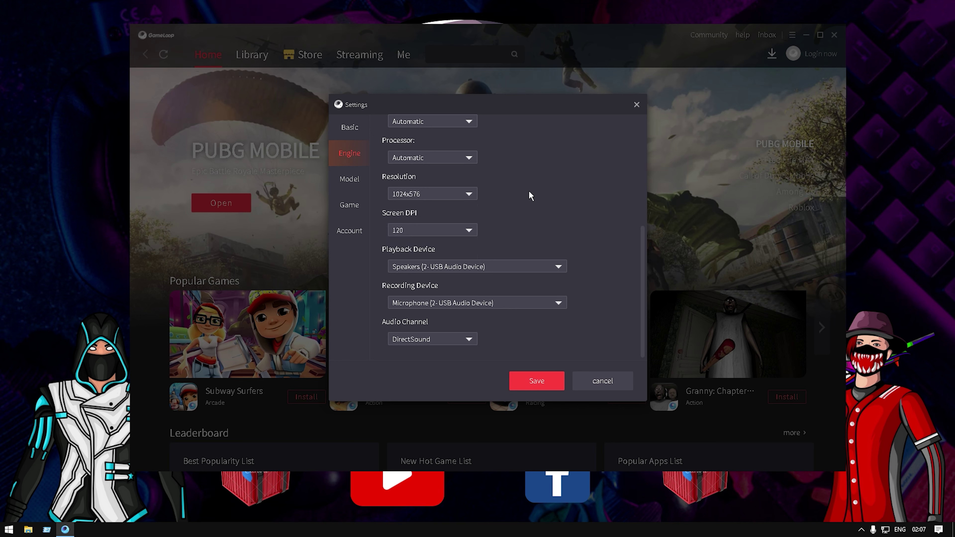
# Keep the engine's screen DPI at 120 and set the audio channel to WaveOut.
pyautogui.click(469, 230)
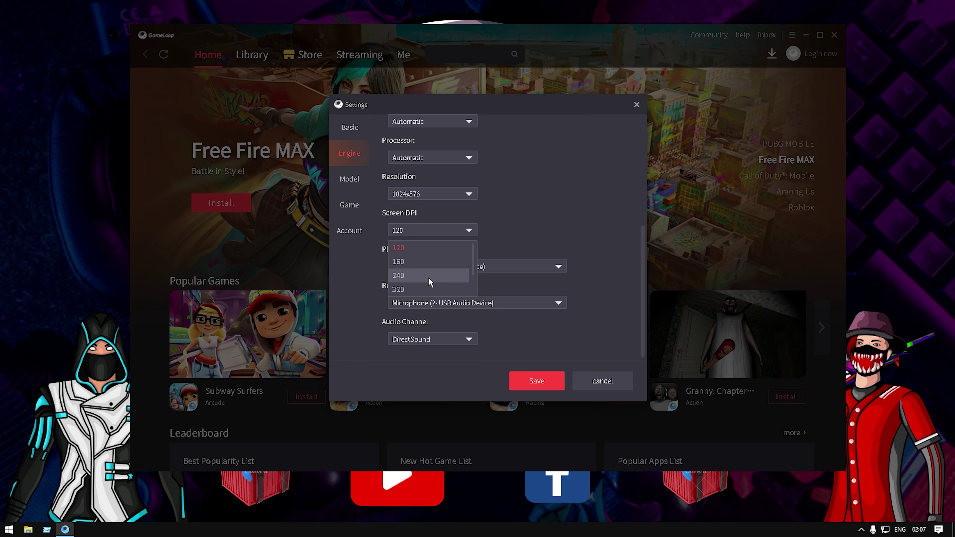
pyautogui.click(428, 249)
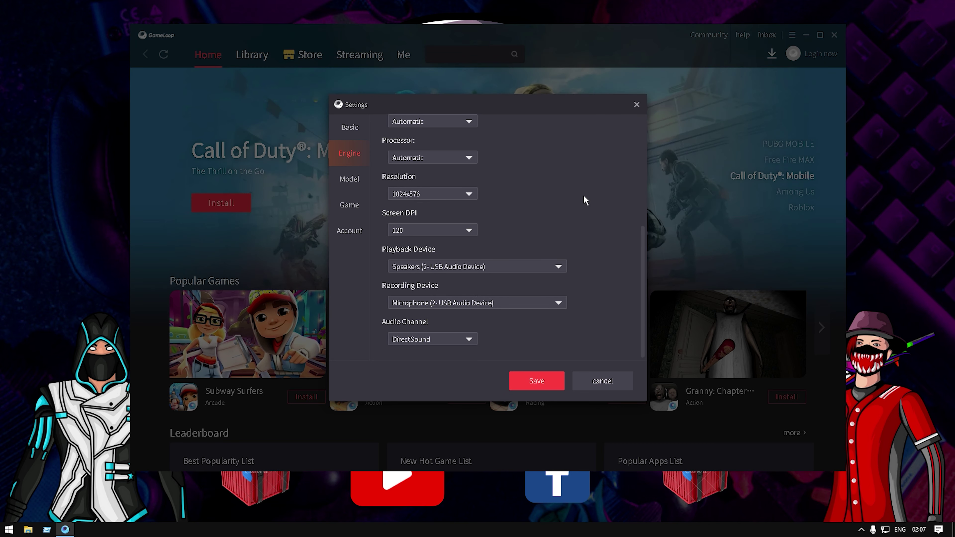
pyautogui.click(466, 339)
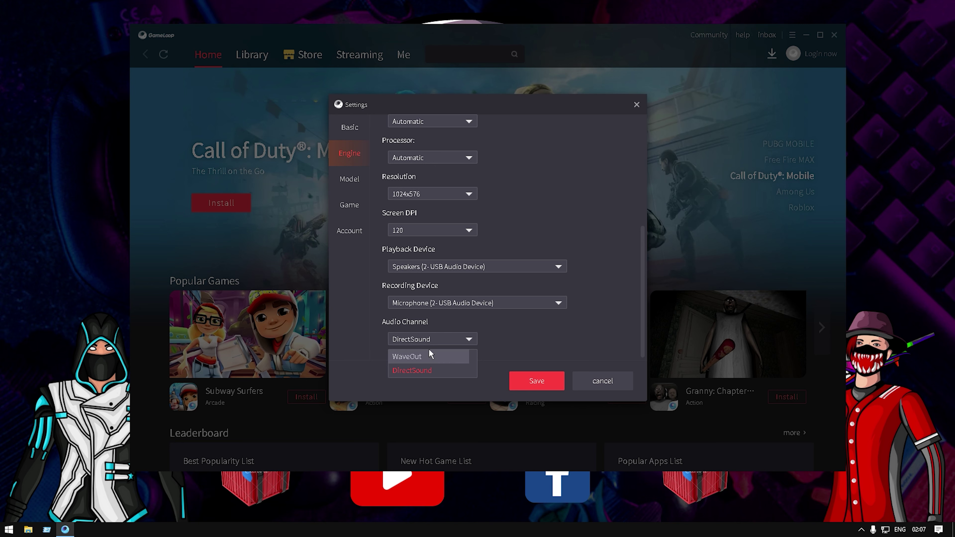
pyautogui.click(435, 358)
# Look over the available custom phone models, keeping Asus ROG 2.
pyautogui.click(351, 187)
pyautogui.click(445, 165)
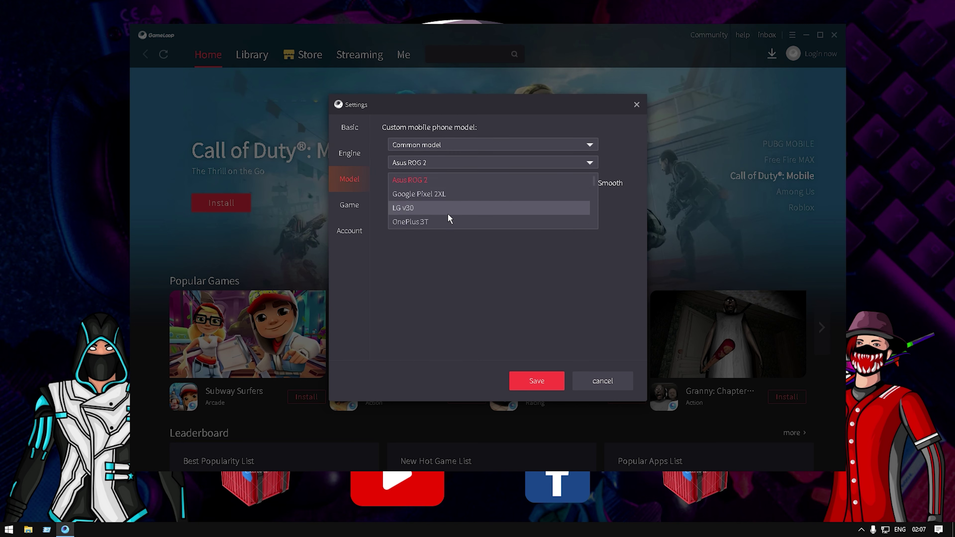
pyautogui.click(435, 247)
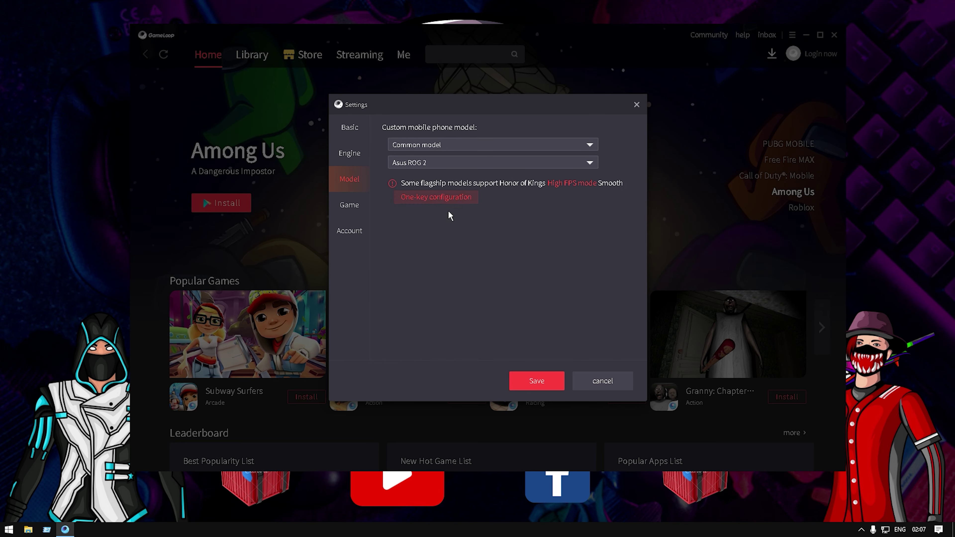
# Set PUBG MOBILE's game definition to SD 720P, its graphics quality to Smooth and its FPS to 30.
pyautogui.click(355, 212)
pyautogui.click(392, 175)
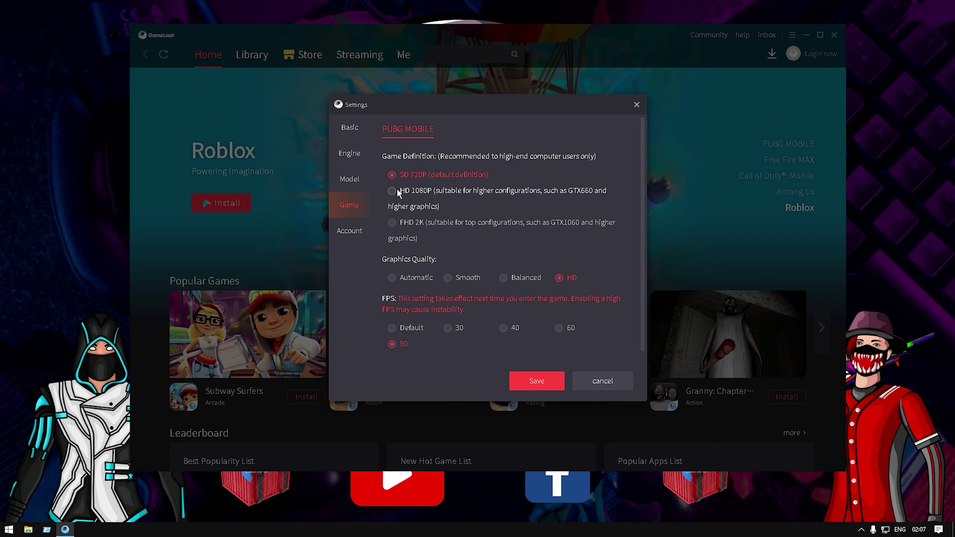
pyautogui.click(397, 189)
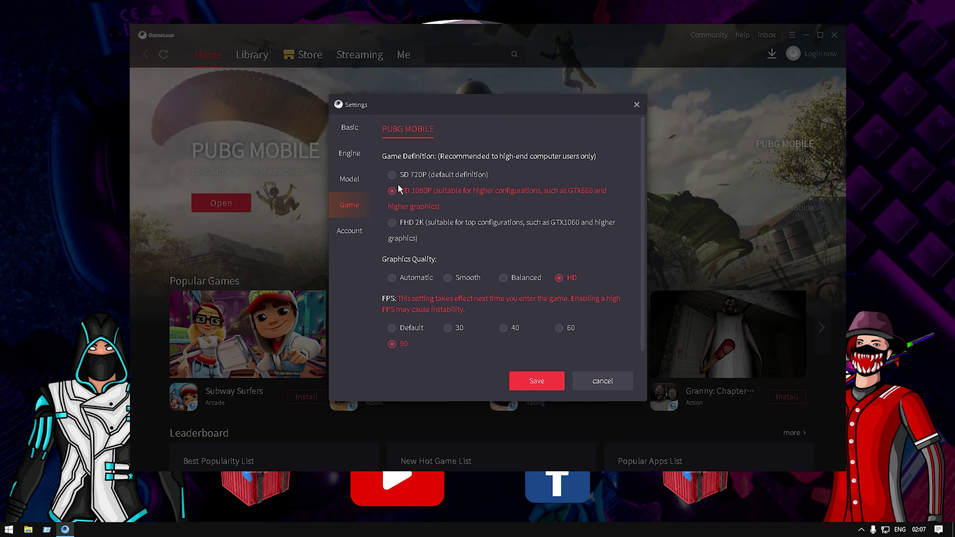
pyautogui.click(395, 176)
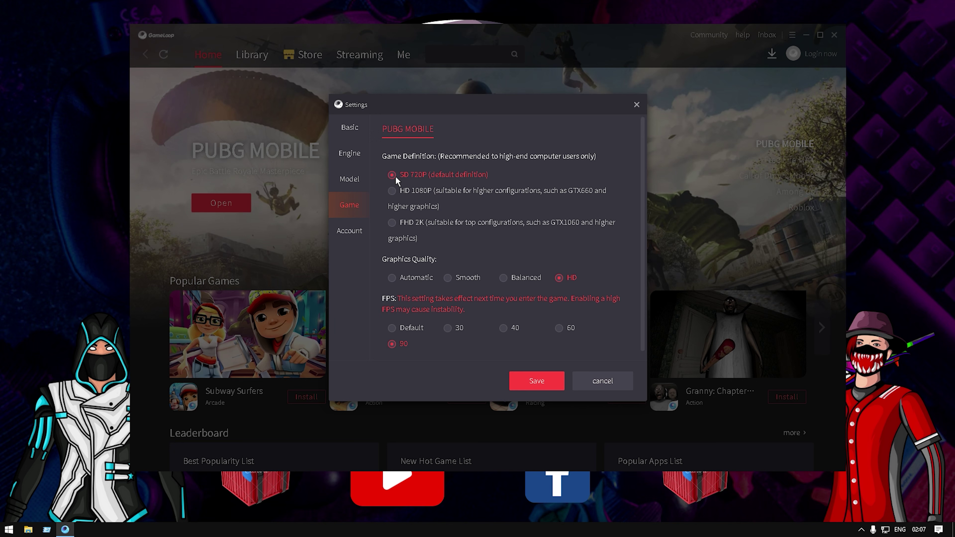
pyautogui.click(447, 278)
pyautogui.click(560, 328)
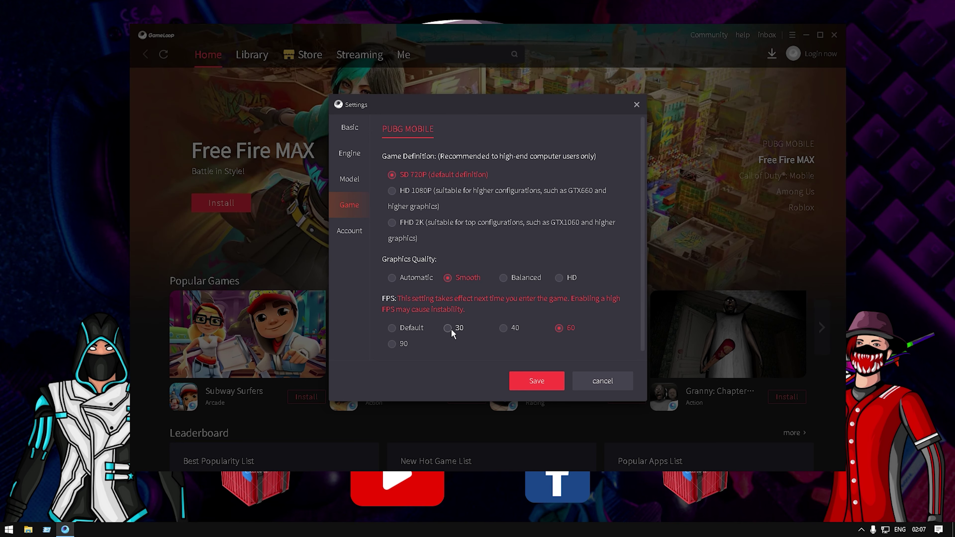
pyautogui.click(449, 330)
# Try FHD 2K with HD quality, return the game settings to SD 720P, Smooth and 30 FPS, and save them.
pyautogui.click(392, 223)
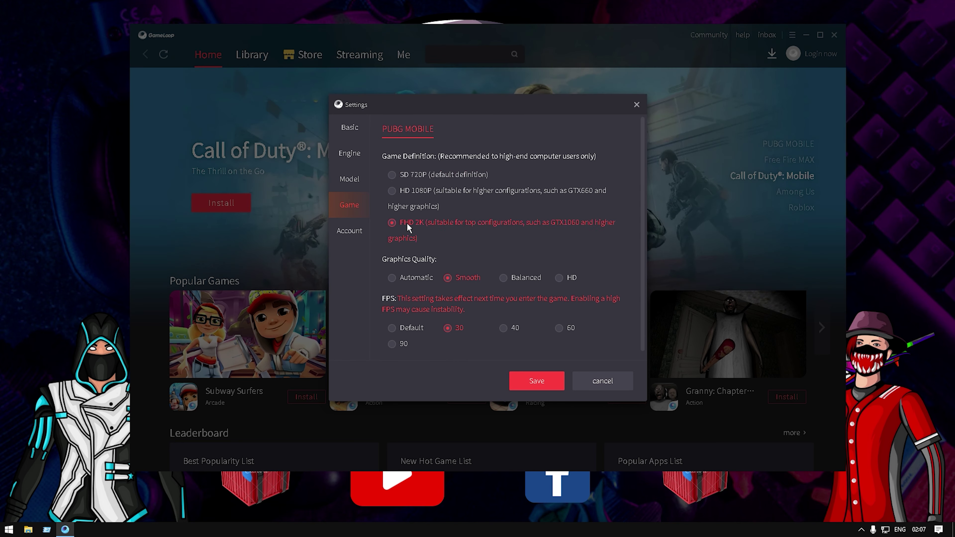
pyautogui.click(559, 278)
pyautogui.click(401, 175)
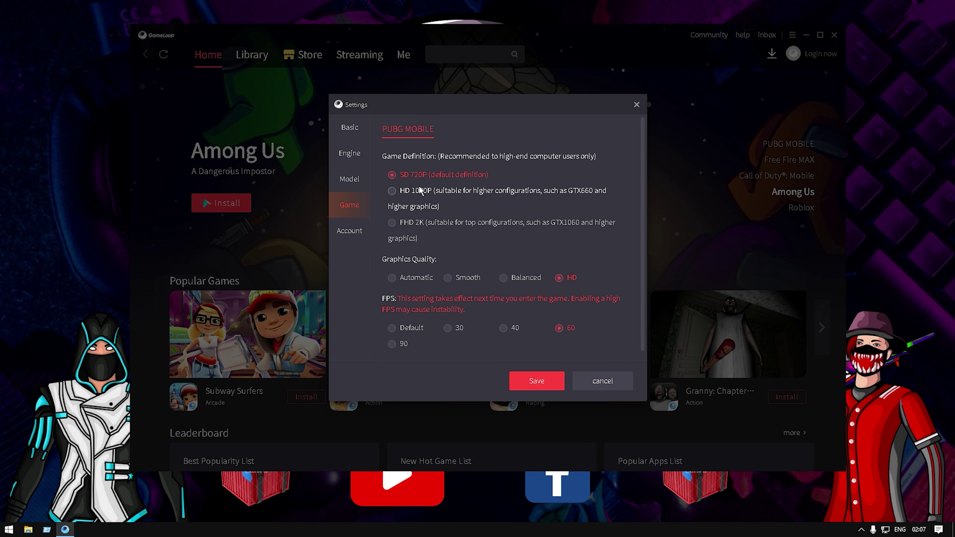
pyautogui.click(448, 278)
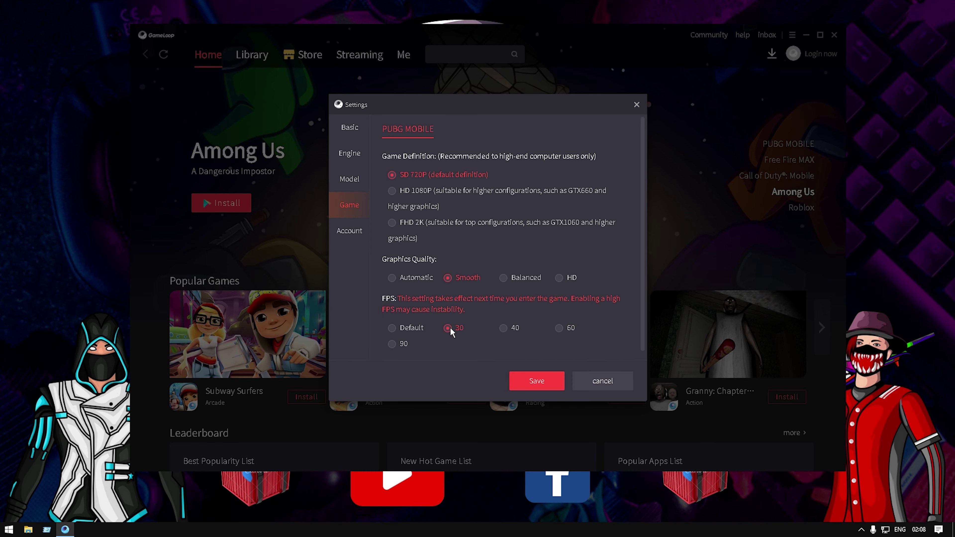
pyautogui.click(537, 381)
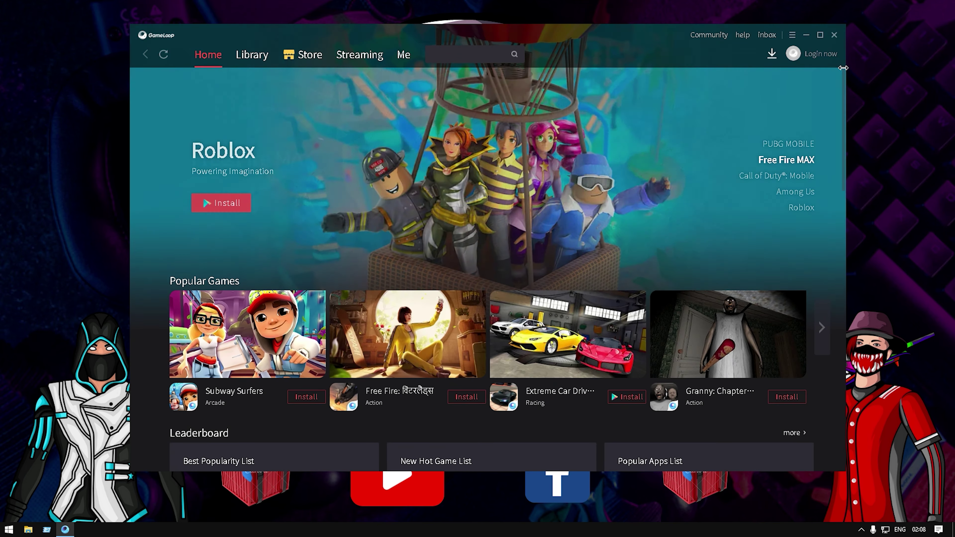
# Reopen the GameLoop settings and review the saved engine options.
pyautogui.click(791, 35)
pyautogui.click(752, 64)
pyautogui.click(349, 153)
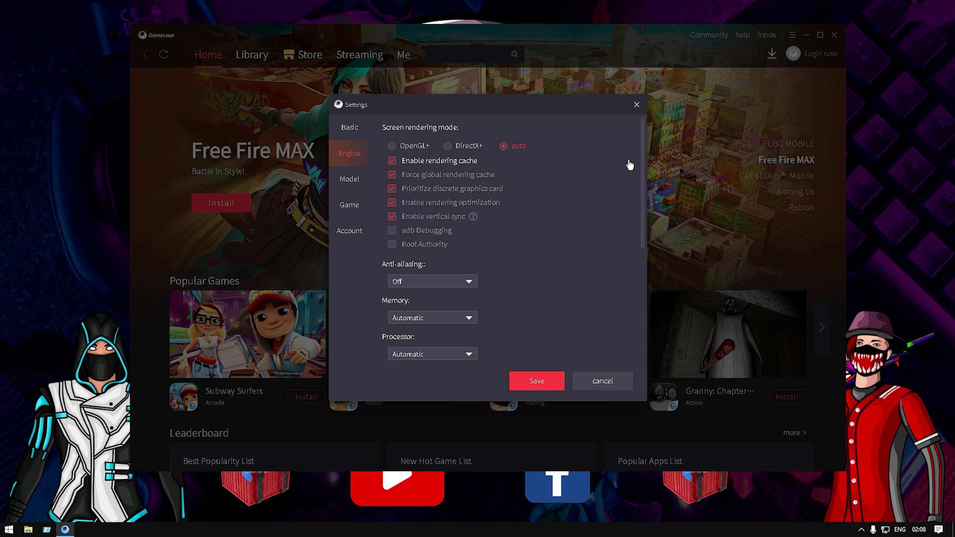
# Review the engine's memory, processor, resolution and screen DPI choices, keeping the current selections.
pyautogui.scroll(-1, 642, 155)
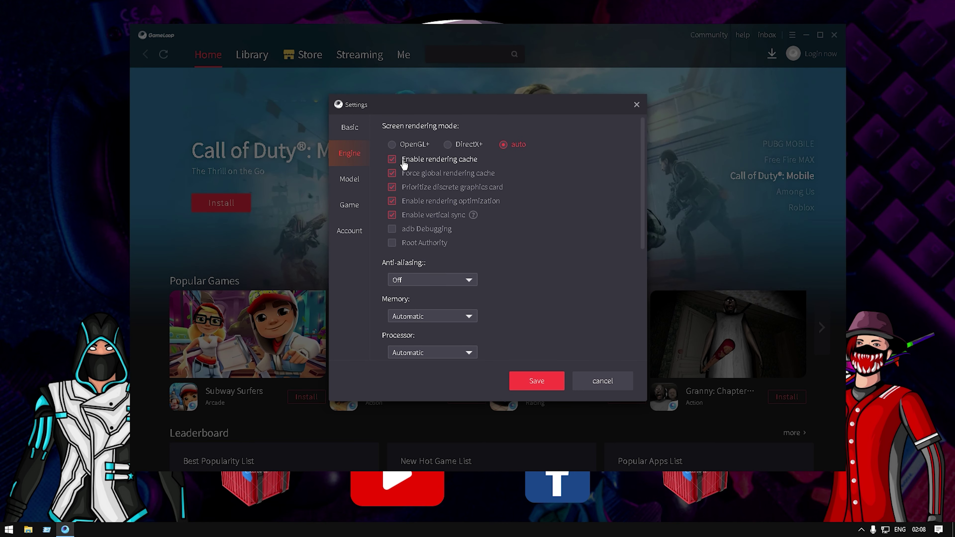
pyautogui.scroll(-3, 634, 198)
pyautogui.click(461, 220)
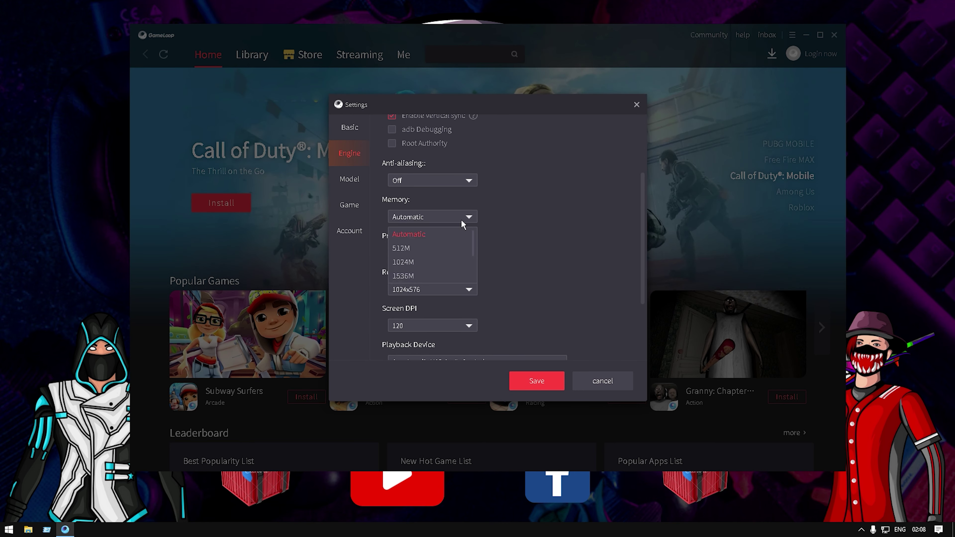
pyautogui.click(504, 255)
pyautogui.click(470, 217)
pyautogui.click(482, 259)
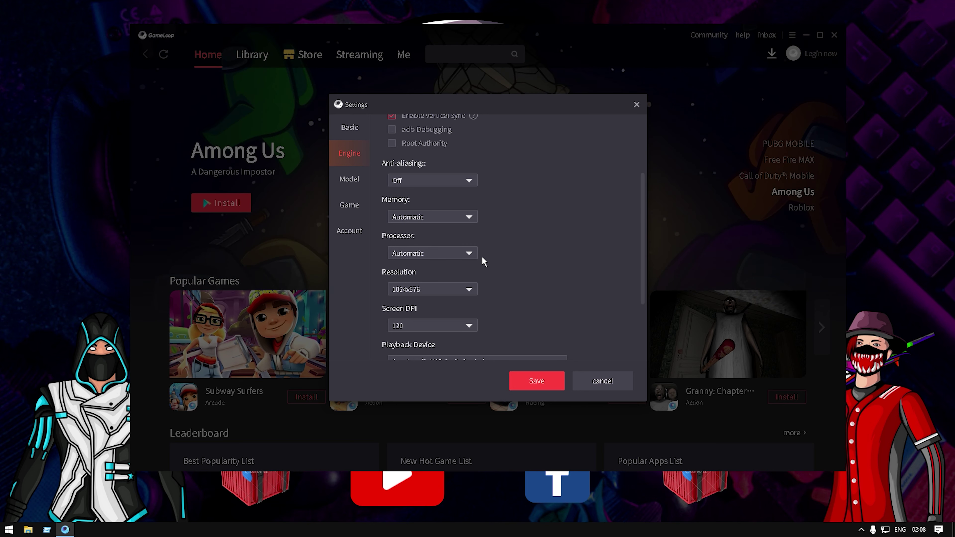
pyautogui.click(476, 254)
pyautogui.scroll(-3, 561, 251)
pyautogui.click(477, 198)
pyautogui.click(573, 214)
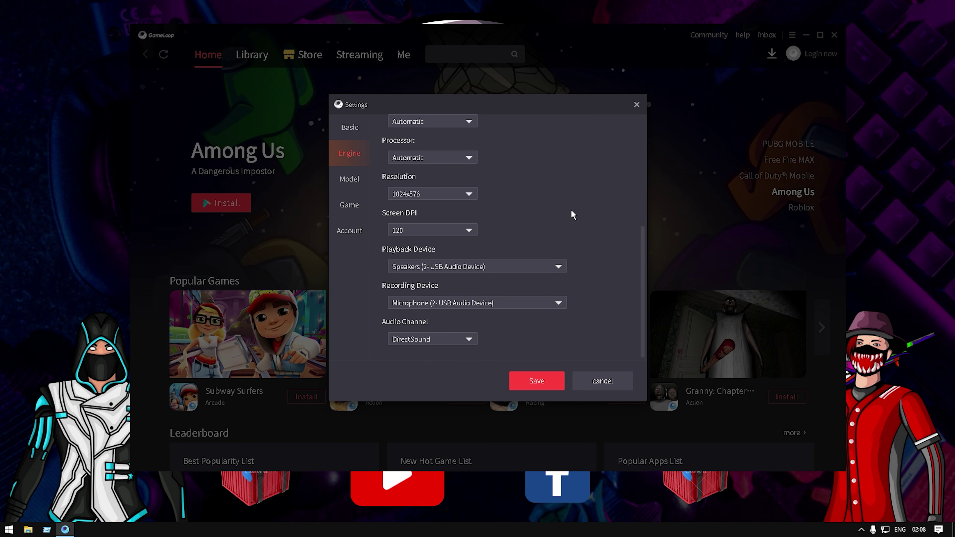
pyautogui.click(470, 230)
pyautogui.click(530, 227)
# Set PUBG MOBILE's FPS to 30 in the game settings and save them.
pyautogui.click(340, 185)
pyautogui.click(355, 206)
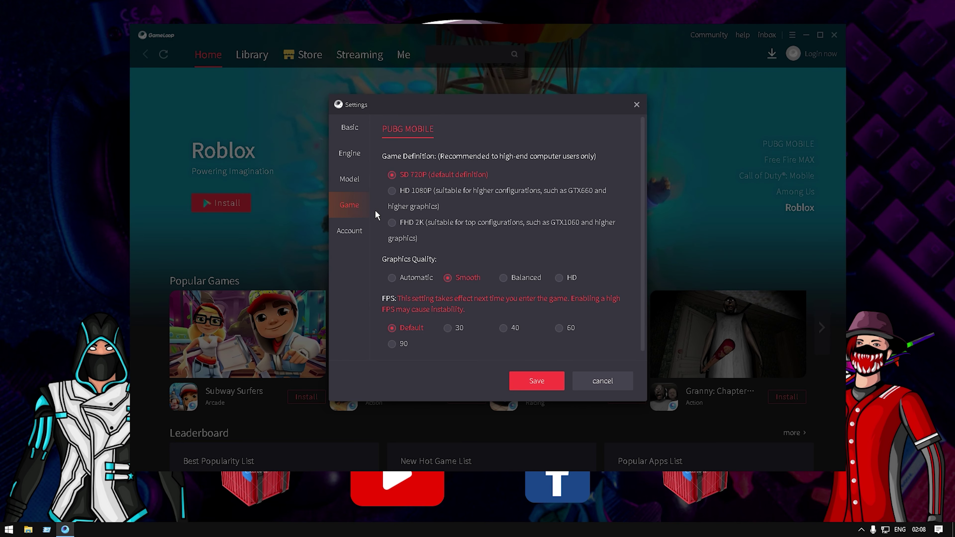
pyautogui.click(448, 328)
pyautogui.click(543, 383)
# Reopen the settings to check PUBG MOBILE's game options, save them again and close GameLoop.
pyautogui.click(792, 35)
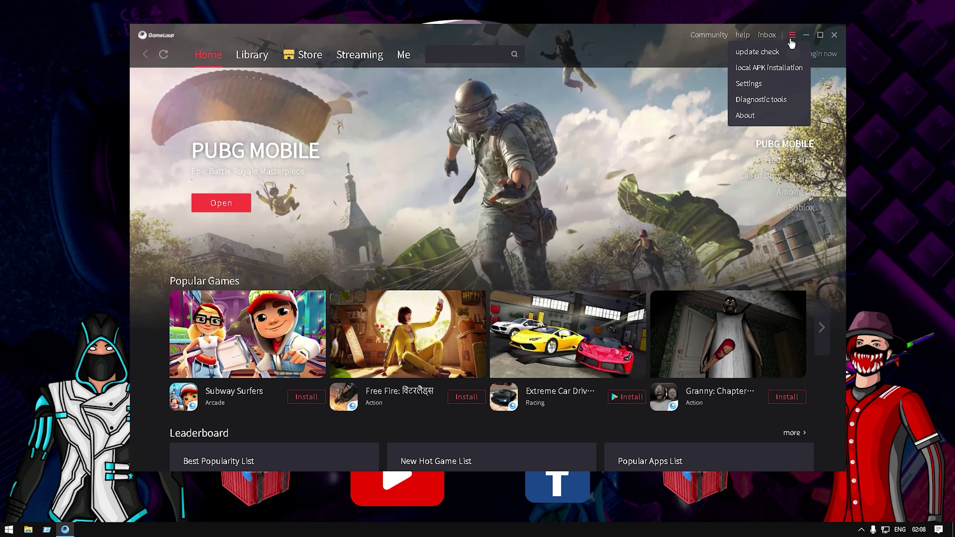
pyautogui.click(769, 84)
pyautogui.click(349, 209)
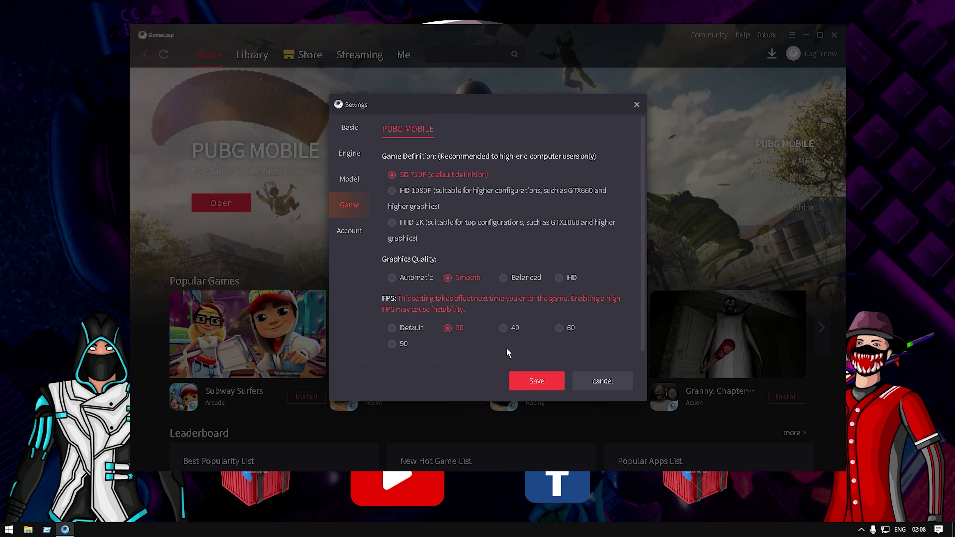
pyautogui.click(541, 383)
pyautogui.click(834, 35)
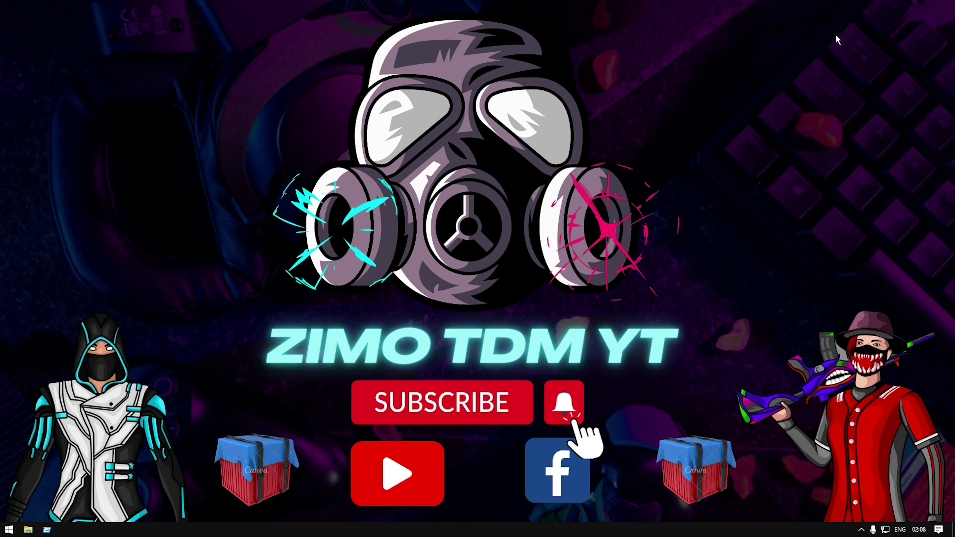
# Switch to Task Manager, find the GameLoop (32 bit) background process and its available actions, and close Task Manager.
pyautogui.rightClick(782, 527)
pyautogui.click(788, 484)
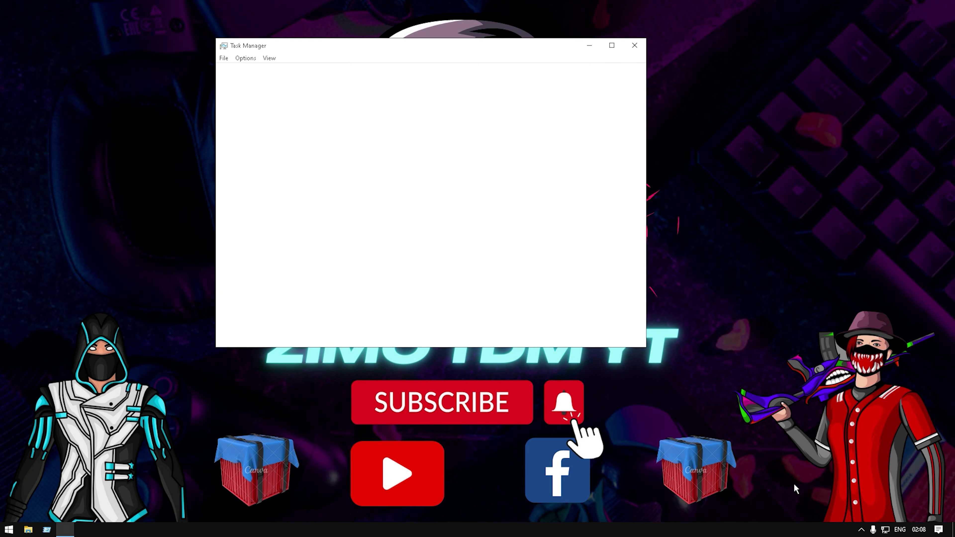
pyautogui.scroll(-2, 330, 224)
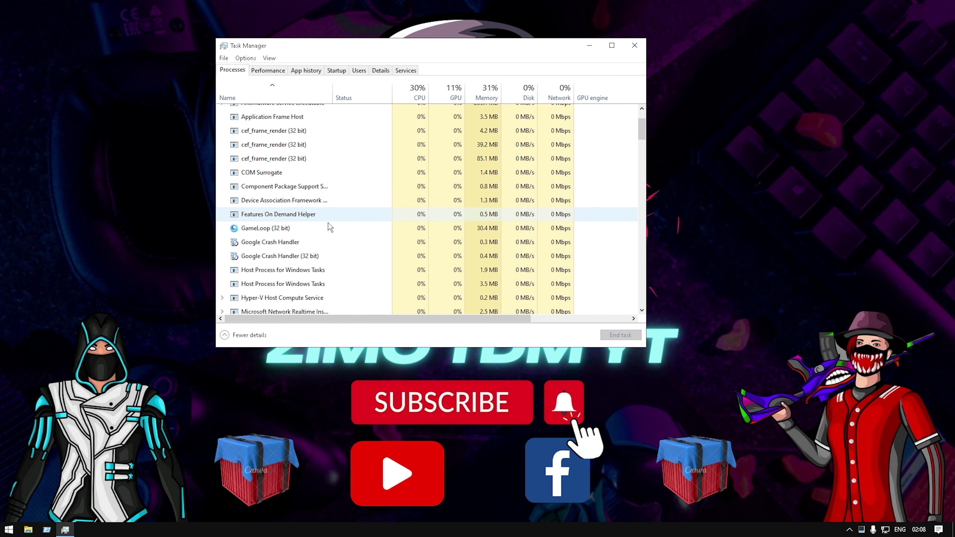
pyautogui.rightClick(319, 229)
pyautogui.click(551, 147)
pyautogui.click(634, 45)
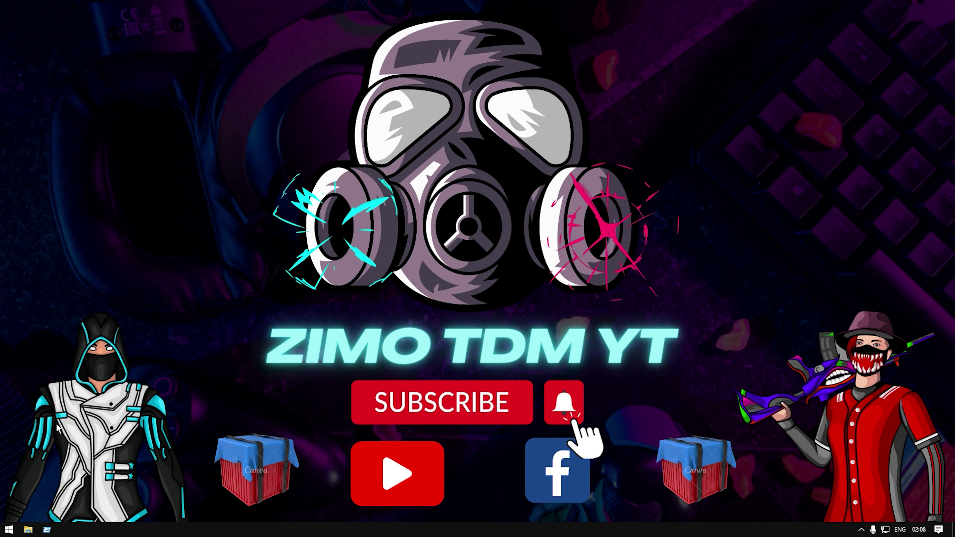
pyautogui.click(8, 530)
pyautogui.write('This')
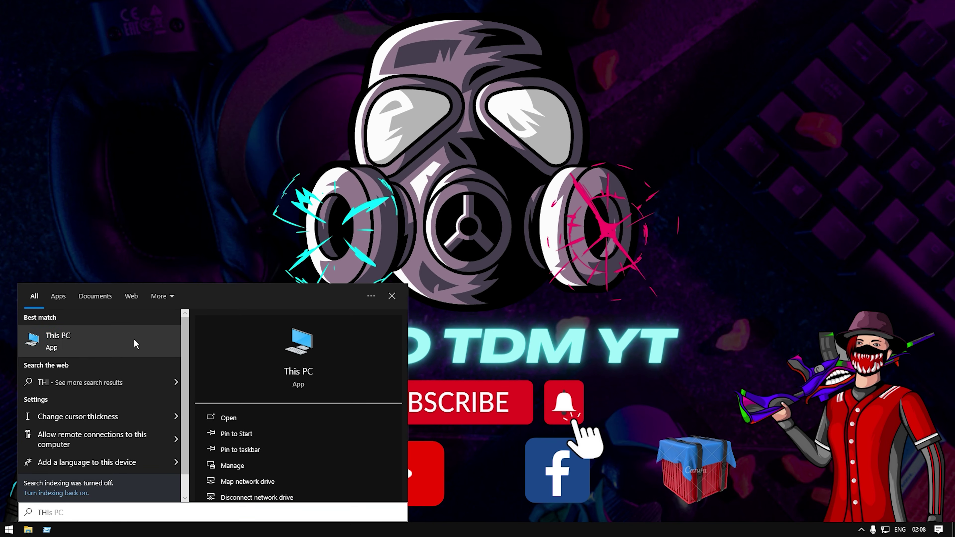
pyautogui.click(133, 339)
pyautogui.click(942, 5)
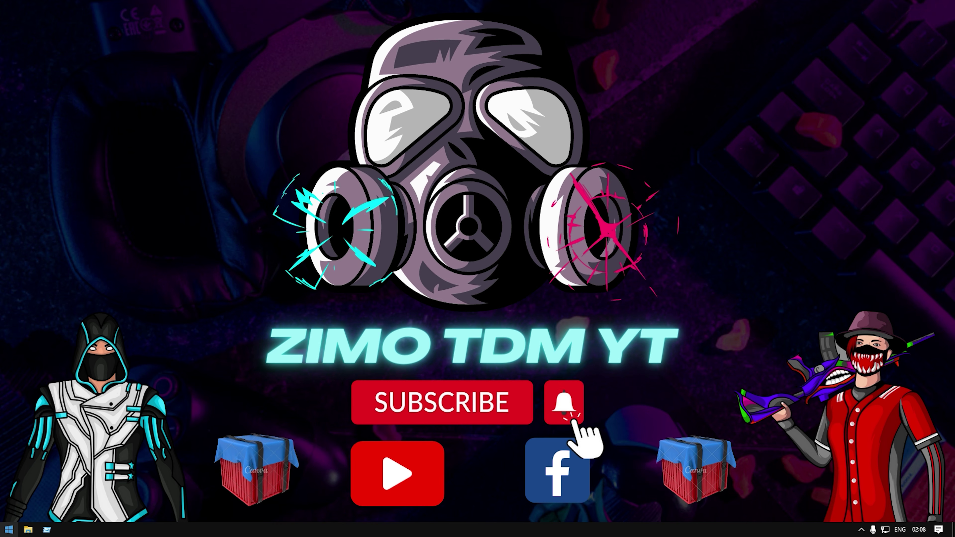
pyautogui.click(8, 529)
pyautogui.write('This')
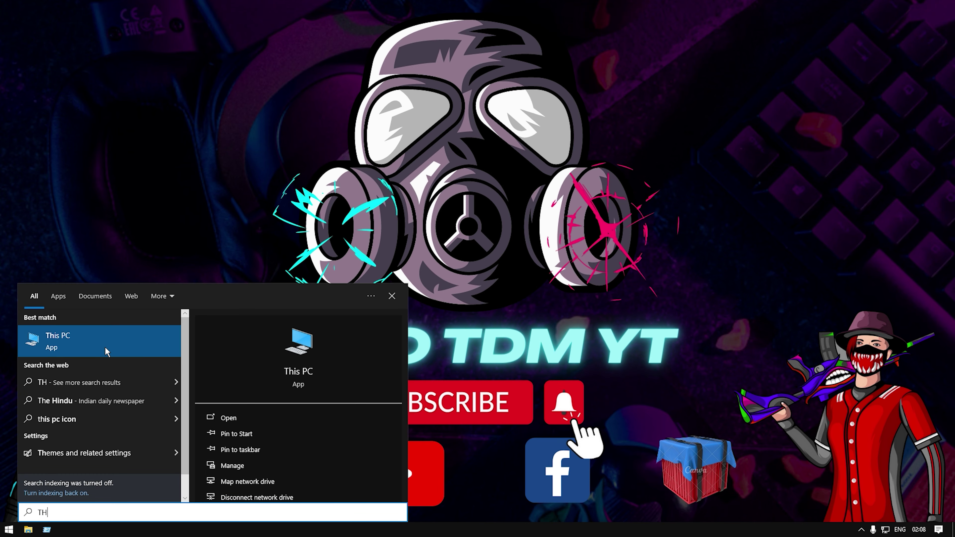
pyautogui.click(107, 352)
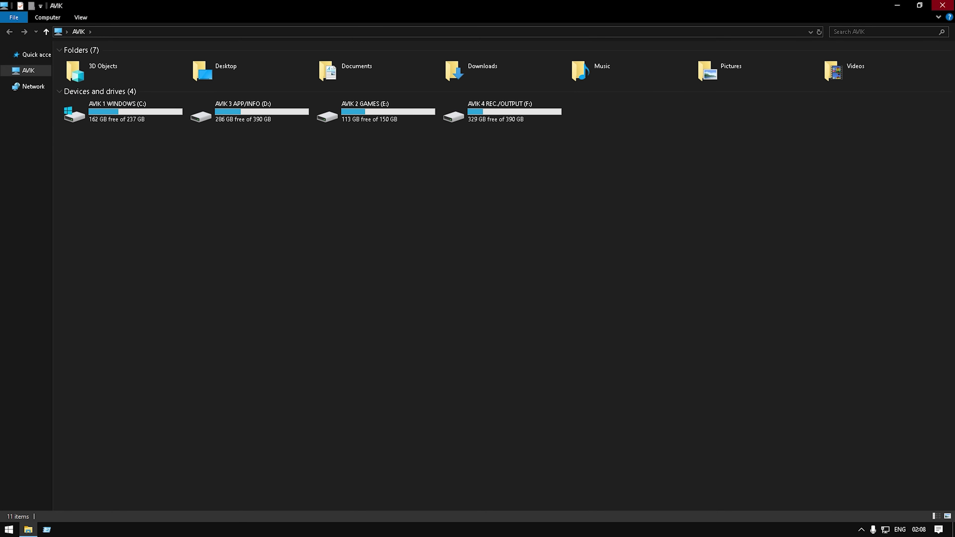
pyautogui.click(942, 5)
# Search Windows for This PC and open its properties in the Settings app.
pyautogui.click(9, 530)
pyautogui.write('TH')
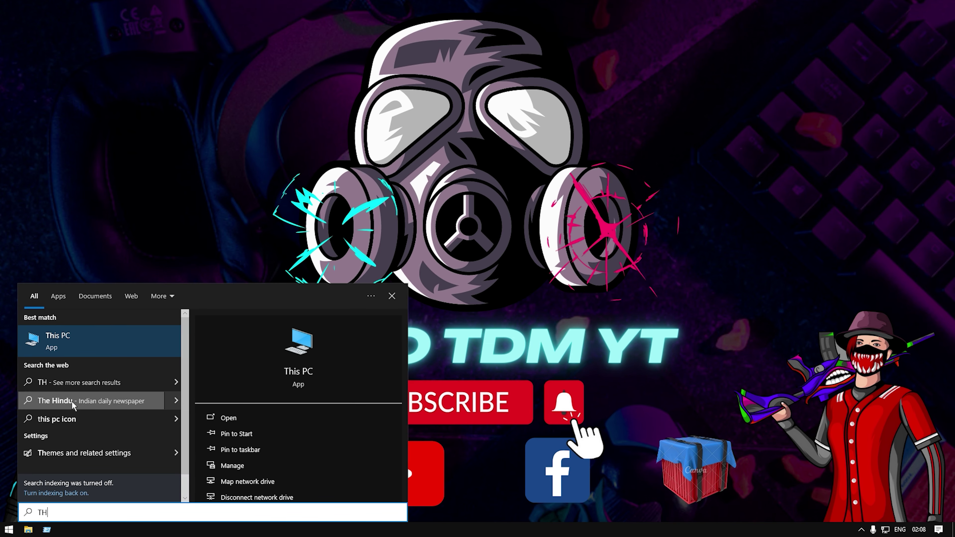
pyautogui.rightClick(109, 347)
pyautogui.click(158, 437)
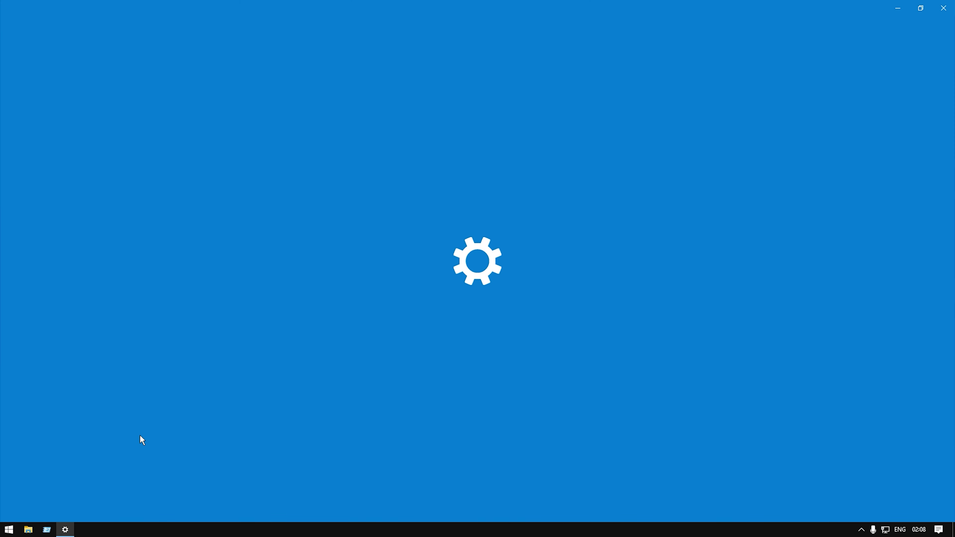